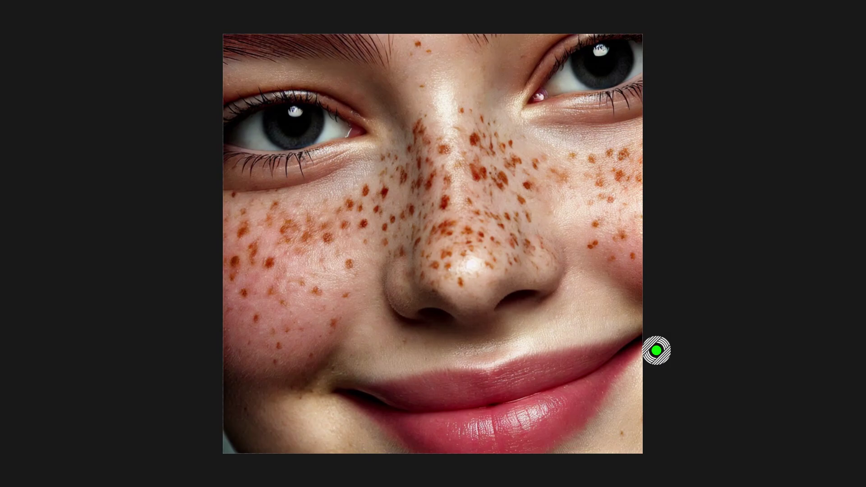
pyautogui.moveTo(551, 351); pyautogui.dragTo(654, 350)
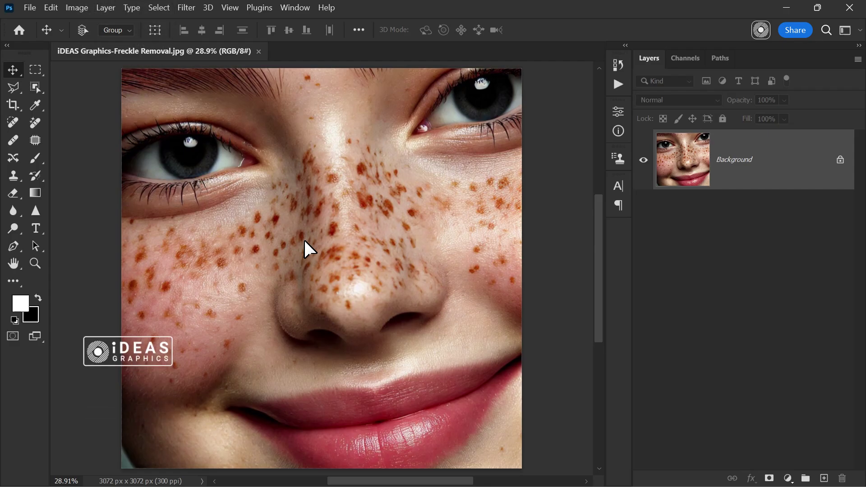
# - Duplicate the Background layer and activate the Patch tool for retouching the copy
pyautogui.moveTo(806, 166); pyautogui.dragTo(822, 476)
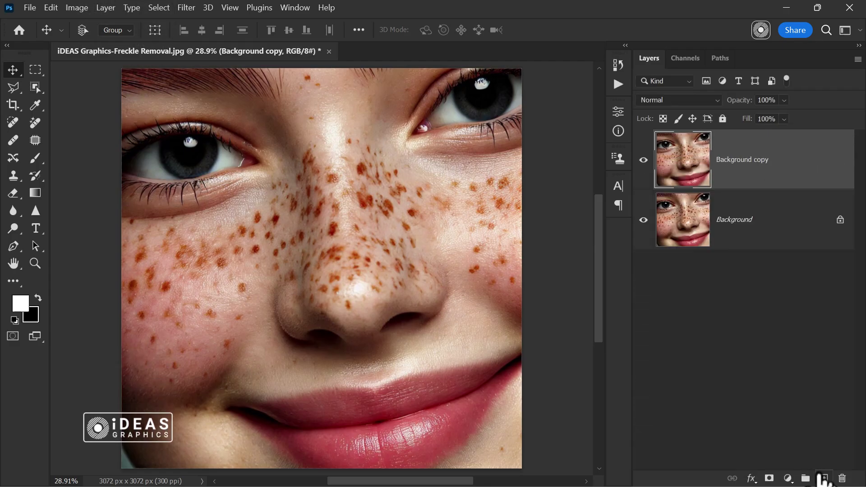
pyautogui.click(36, 140)
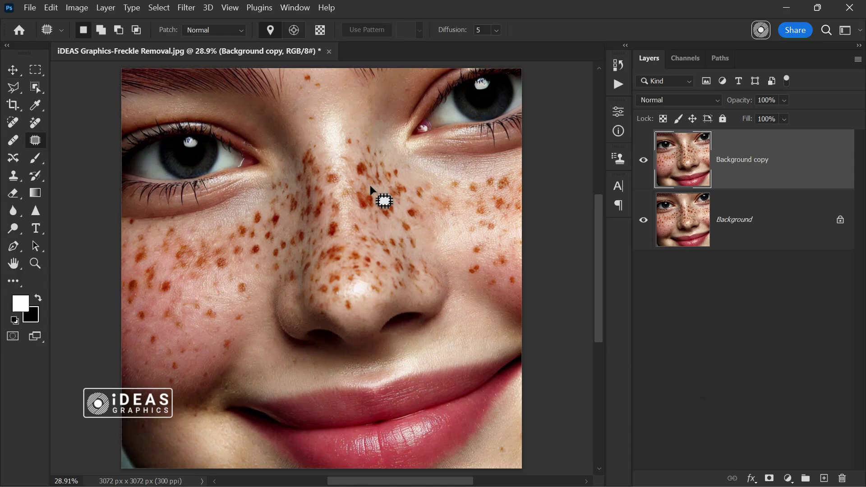
# - Patch the upper row of freckles below the eye on the right cheek with clean skin
pyautogui.scroll(3, 498, 184)
pyautogui.moveTo(398, 181)
pyautogui.mouseDown()
pyautogui.moveTo(418, 200)
pyautogui.moveTo(399, 196)
pyautogui.moveTo(383, 163)
pyautogui.mouseUp()
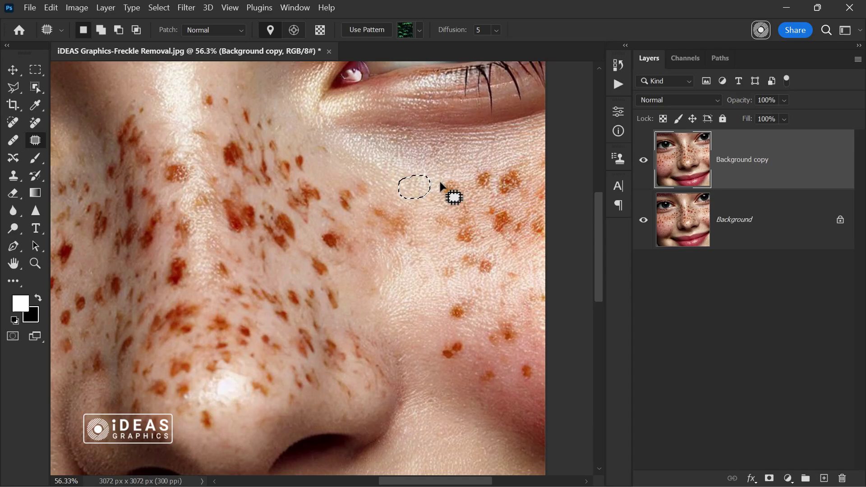
pyautogui.moveTo(440, 182)
pyautogui.mouseDown()
pyautogui.moveTo(464, 194)
pyautogui.moveTo(435, 180)
pyautogui.moveTo(428, 268)
pyautogui.mouseUp()
pyautogui.moveTo(488, 163)
pyautogui.mouseDown()
pyautogui.moveTo(523, 166)
pyautogui.moveTo(508, 196)
pyautogui.moveTo(466, 180)
pyautogui.mouseUp()
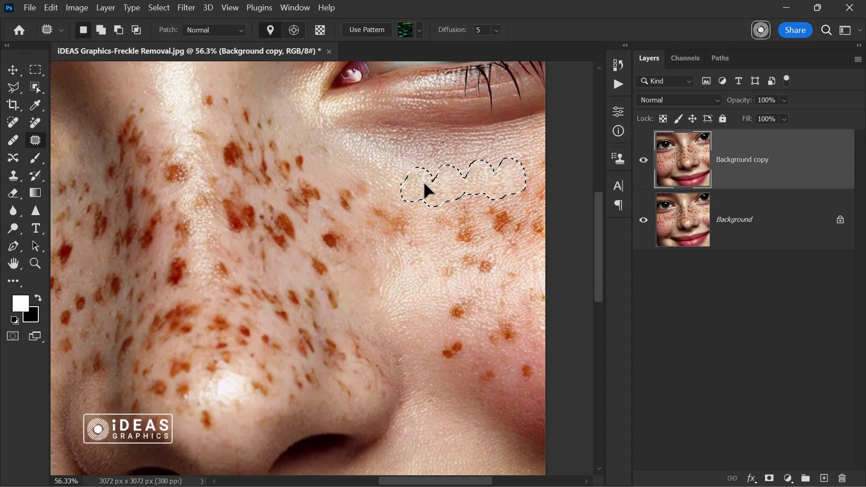
# - Patch the freckles across the middle and lower part of the right cheek, one small area at a time
pyautogui.moveTo(480, 211)
pyautogui.mouseDown()
pyautogui.moveTo(486, 201)
pyautogui.moveTo(525, 201)
pyautogui.mouseUp()
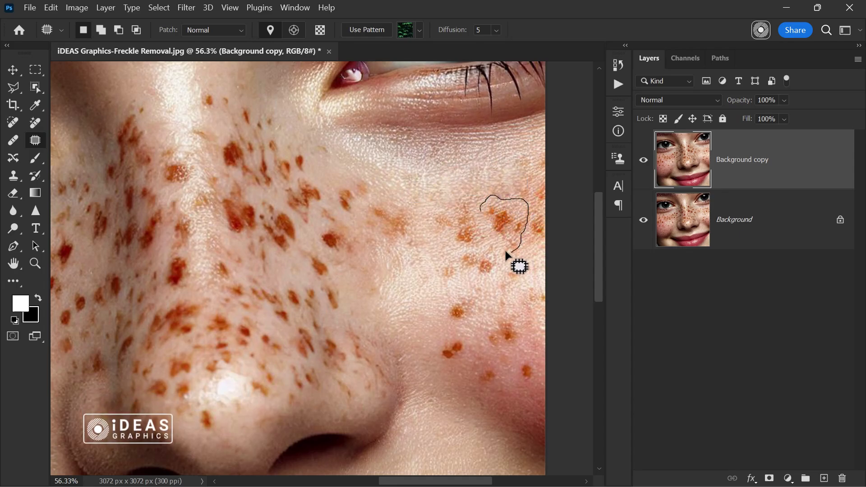
pyautogui.moveTo(503, 269)
pyautogui.mouseDown()
pyautogui.moveTo(507, 292)
pyautogui.moveTo(462, 291)
pyautogui.mouseUp()
pyautogui.moveTo(479, 311)
pyautogui.mouseDown()
pyautogui.moveTo(437, 299)
pyautogui.moveTo(476, 312)
pyautogui.mouseUp()
pyautogui.moveTo(464, 308)
pyautogui.mouseDown()
pyautogui.moveTo(464, 372)
pyautogui.moveTo(460, 343)
pyautogui.mouseUp()
pyautogui.moveTo(453, 352); pyautogui.dragTo(431, 370)
pyautogui.moveTo(496, 322); pyautogui.dragTo(488, 334)
pyautogui.moveTo(500, 345); pyautogui.dragTo(437, 361)
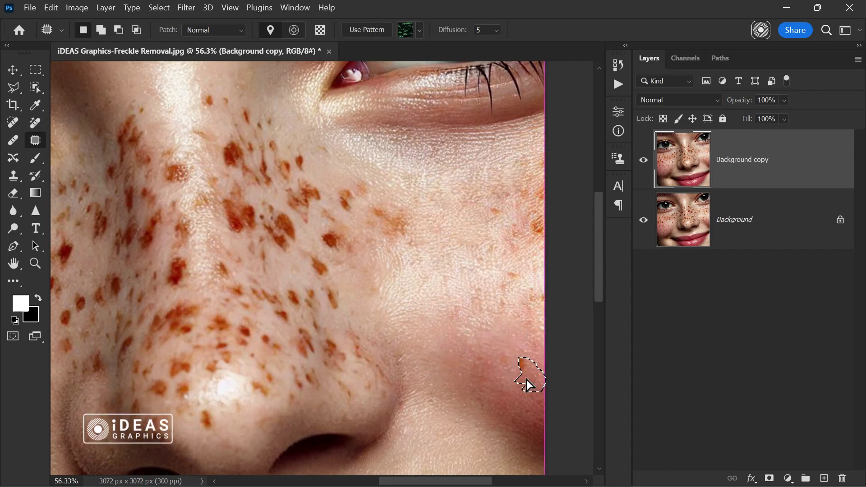
# - Patch the remaining freckles on the right cheek close to the edge of the photo
pyautogui.moveTo(507, 231)
pyautogui.mouseDown()
pyautogui.moveTo(541, 211)
pyautogui.moveTo(523, 242)
pyautogui.mouseUp()
pyautogui.scroll(4, 531, 294)
pyautogui.moveTo(482, 307); pyautogui.dragTo(498, 314)
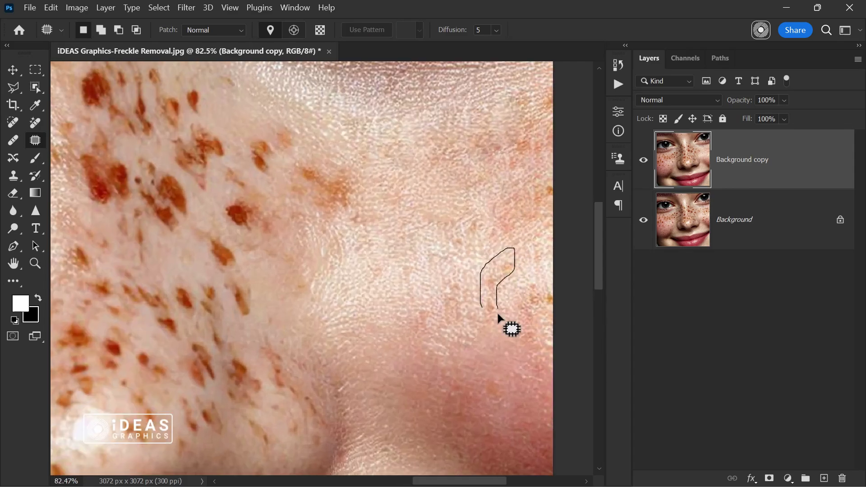
pyautogui.moveTo(543, 281); pyautogui.dragTo(522, 296)
pyautogui.scroll(-1, 409, 256)
# - Patch the freckles on the right side of the nose, from the cheek up to the bridge
pyautogui.moveTo(307, 174); pyautogui.dragTo(354, 236)
pyautogui.moveTo(354, 237)
pyautogui.mouseDown()
pyautogui.moveTo(321, 237)
pyautogui.moveTo(339, 282)
pyautogui.mouseUp()
pyautogui.moveTo(338, 171); pyautogui.dragTo(350, 204)
pyautogui.scroll(-1, 350, 205)
pyautogui.moveTo(292, 135); pyautogui.dragTo(298, 170)
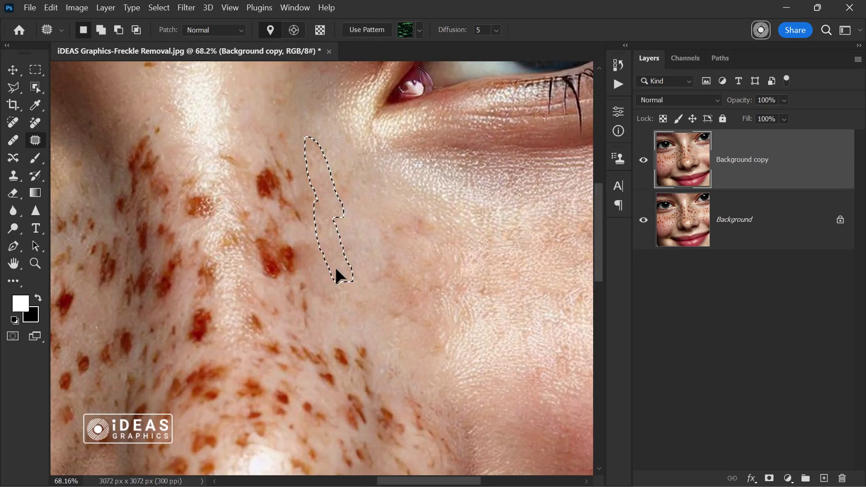
pyautogui.moveTo(338, 276); pyautogui.dragTo(260, 110)
pyautogui.hotkey('ctrl', 'd')
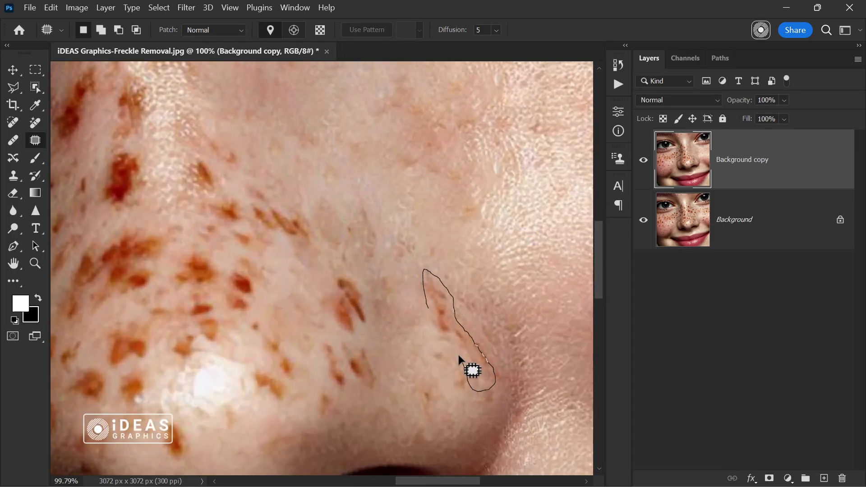
# - Patch the freckles on the right nostril wing, the nose tip and the lower bridge
pyautogui.moveTo(458, 354); pyautogui.dragTo(464, 408)
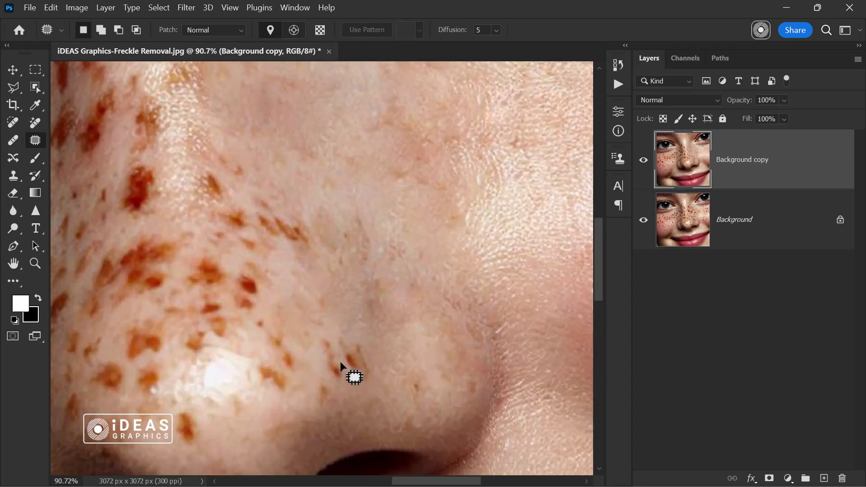
pyautogui.moveTo(269, 361); pyautogui.dragTo(305, 360)
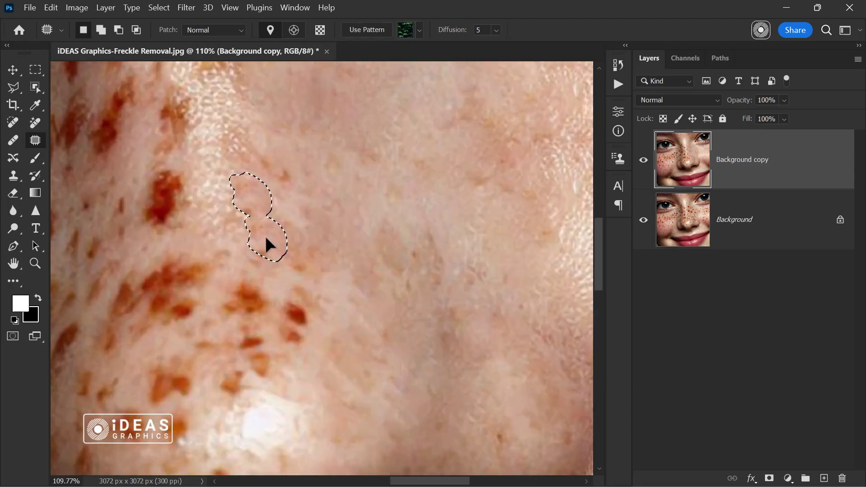
pyautogui.moveTo(244, 241); pyautogui.dragTo(244, 195)
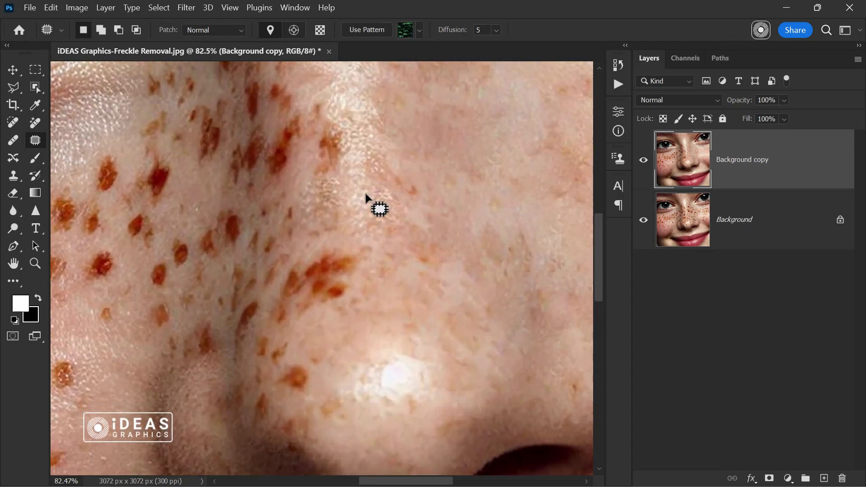
# - Try patching the whole left side of the nose with one large selection, and undo the attempt
pyautogui.moveTo(311, 156); pyautogui.dragTo(339, 112)
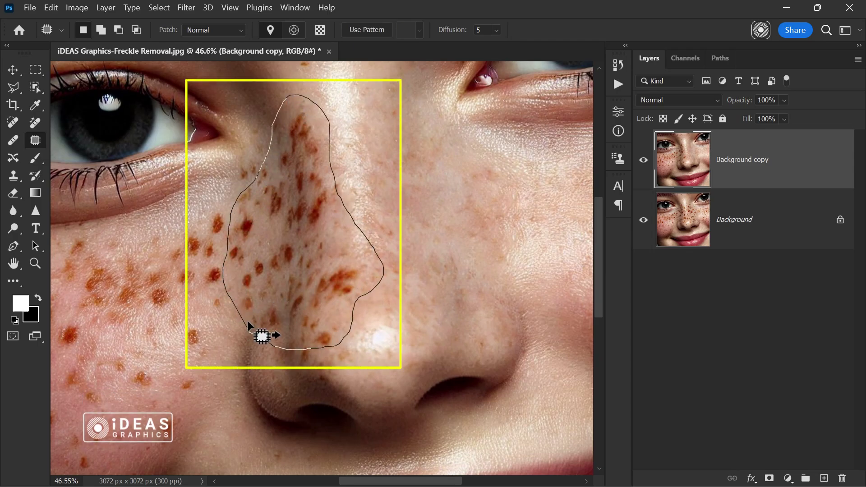
pyautogui.moveTo(286, 282); pyautogui.dragTo(434, 262)
pyautogui.hotkey('ctrl', 'd')
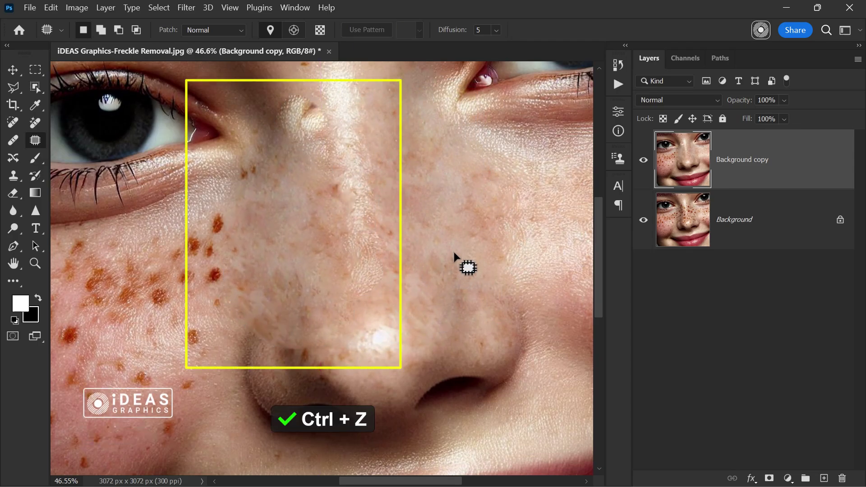
pyautogui.hotkey('ctrl', 'z')
pyautogui.hotkey('ctrl', 'z')
pyautogui.hotkey('ctrl', 'z')
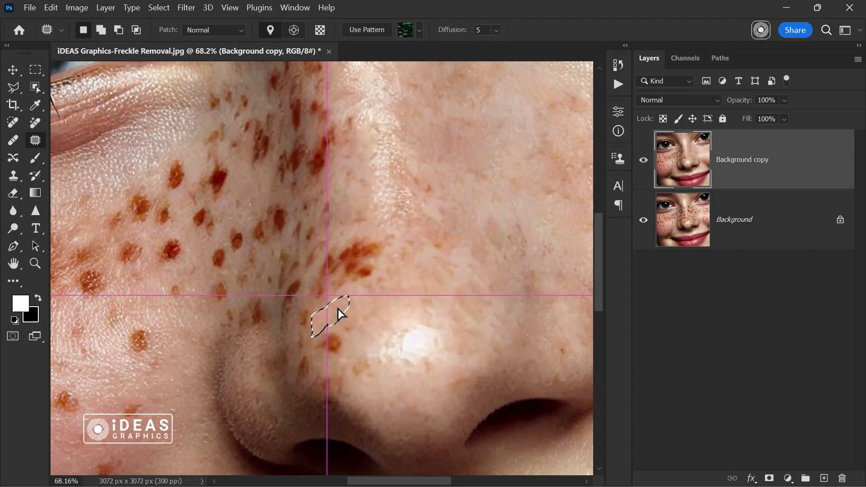
# - Patch the freckles on the left side of the nose tip using small selections
pyautogui.moveTo(330, 317); pyautogui.dragTo(330, 317)
pyautogui.moveTo(314, 285)
pyautogui.mouseDown()
pyautogui.moveTo(371, 232)
pyautogui.moveTo(318, 293)
pyautogui.mouseUp()
pyautogui.moveTo(329, 267); pyautogui.dragTo(341, 324)
pyautogui.click(342, 323)
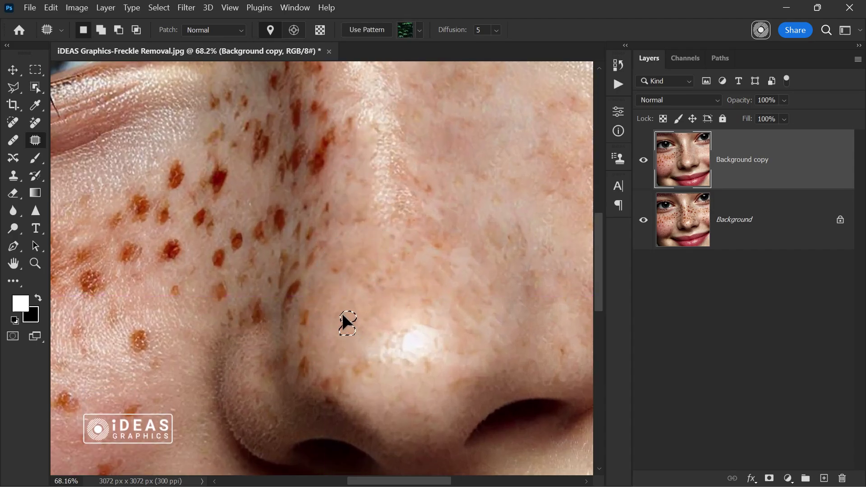
pyautogui.moveTo(322, 379); pyautogui.dragTo(341, 392)
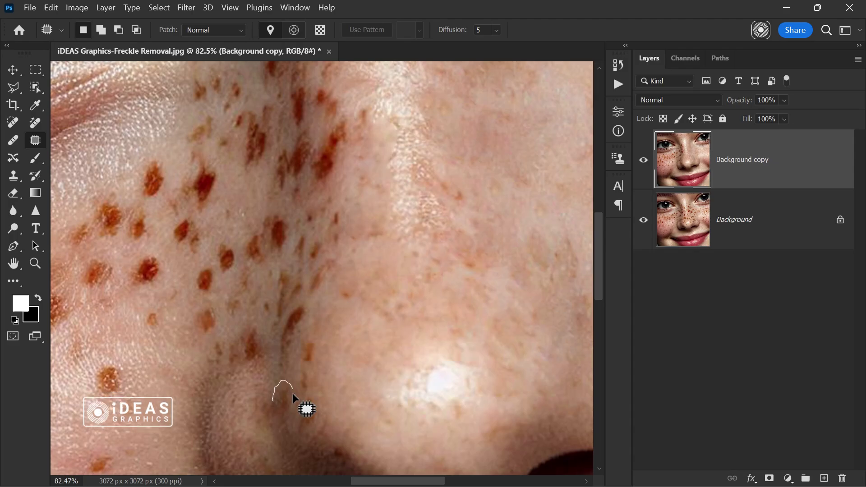
pyautogui.moveTo(292, 394); pyautogui.dragTo(313, 412)
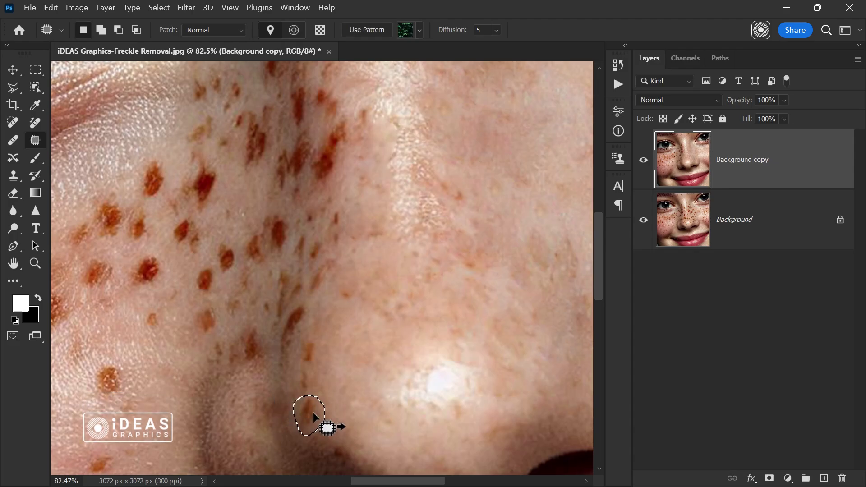
pyautogui.hotkey('ctrl', 'd')
# - Patch the freckles along the left side of the nose and the adjoining inner cheek
pyautogui.moveTo(307, 216)
pyautogui.mouseDown()
pyautogui.moveTo(237, 255)
pyautogui.moveTo(271, 271)
pyautogui.mouseUp()
pyautogui.moveTo(266, 243); pyautogui.dragTo(272, 305)
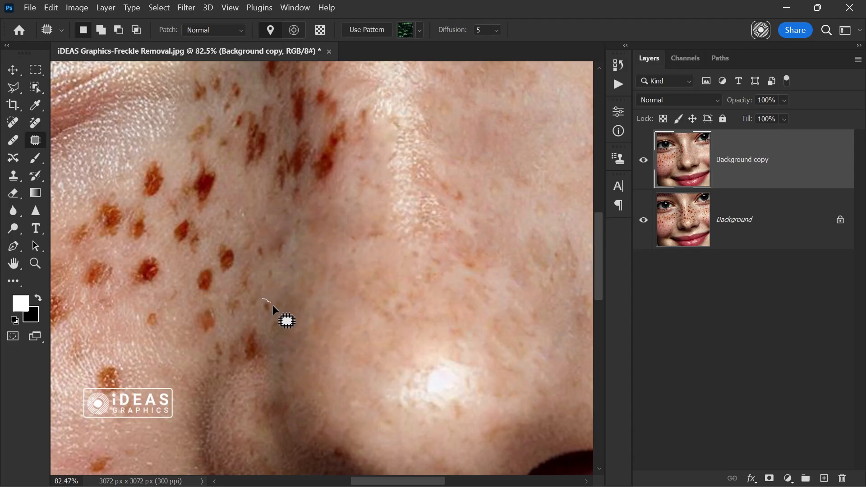
pyautogui.moveTo(361, 112)
pyautogui.mouseDown()
pyautogui.moveTo(275, 174)
pyautogui.moveTo(262, 232)
pyautogui.mouseUp()
pyautogui.moveTo(227, 343)
pyautogui.mouseDown()
pyautogui.moveTo(235, 366)
pyautogui.moveTo(252, 307)
pyautogui.mouseUp()
pyautogui.moveTo(232, 244); pyautogui.dragTo(225, 250)
pyautogui.moveTo(217, 276); pyautogui.dragTo(239, 201)
pyautogui.hotkey('ctrl', 'd')
# - Patch the remaining freckles on the upper nose bridge and between the eyebrows
pyautogui.moveTo(307, 155); pyautogui.dragTo(340, 274)
pyautogui.scroll(-8, 325, 225)
pyautogui.scroll(2, 350, 79)
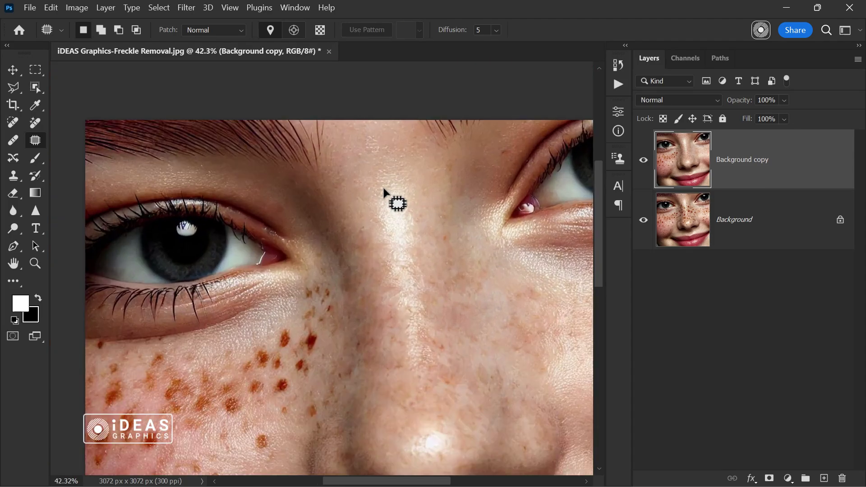
# - Patch the freckles on the inner left cheek below the eye
pyautogui.moveTo(237, 303); pyautogui.dragTo(198, 334)
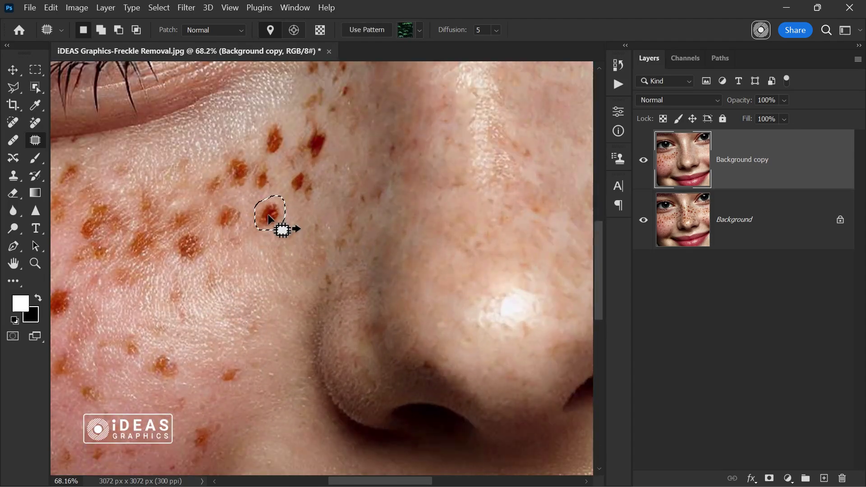
pyautogui.moveTo(268, 214); pyautogui.dragTo(297, 221)
pyautogui.moveTo(322, 124)
pyautogui.mouseDown()
pyautogui.moveTo(293, 176)
pyautogui.moveTo(280, 163)
pyautogui.mouseUp()
pyautogui.moveTo(282, 127); pyautogui.dragTo(270, 158)
pyautogui.moveTo(271, 155); pyautogui.dragTo(203, 155)
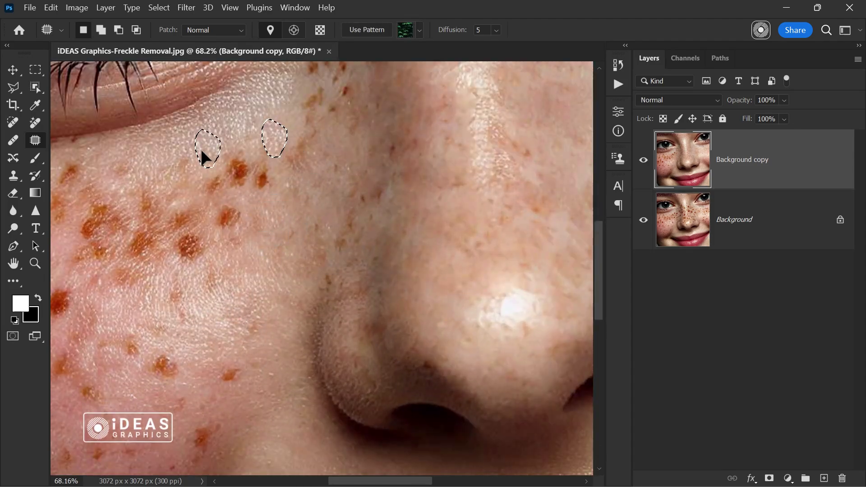
pyautogui.moveTo(244, 174); pyautogui.dragTo(212, 220)
pyautogui.hotkey('ctrl', 'd')
# - Patch the freckles on the middle and lower part of the left cheek
pyautogui.scroll(-2, 249, 218)
pyautogui.moveTo(194, 248)
pyautogui.mouseDown()
pyautogui.moveTo(215, 363)
pyautogui.moveTo(180, 364)
pyautogui.mouseUp()
pyautogui.hotkey('ctrl', 'd')
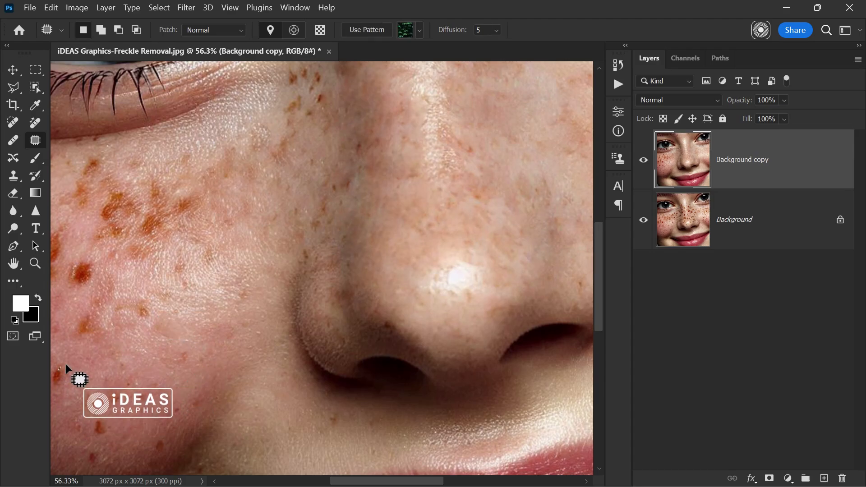
pyautogui.scroll(-2, 66, 364)
pyautogui.moveTo(173, 319)
pyautogui.mouseDown()
pyautogui.moveTo(188, 357)
pyautogui.moveTo(231, 305)
pyautogui.mouseUp()
pyautogui.hotkey('ctrl', 'd')
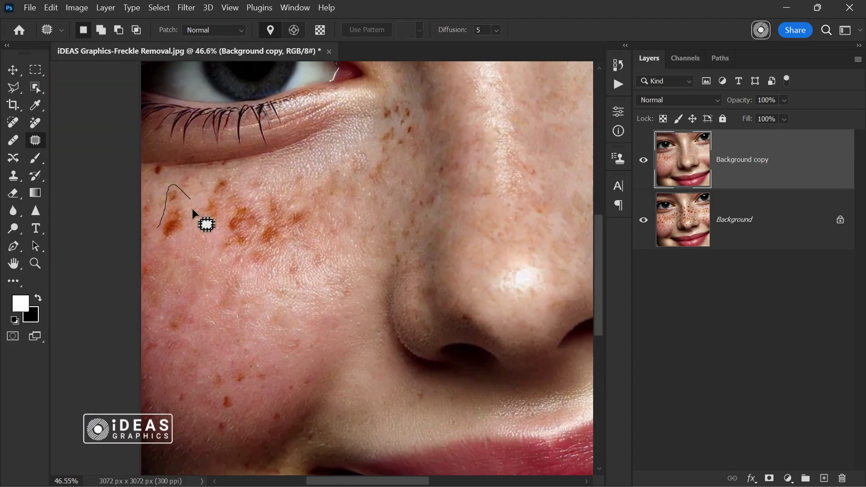
# - Patch the dense freckle clusters on the upper left cheek beneath the lower lashes
pyautogui.moveTo(231, 202); pyautogui.dragTo(235, 199)
pyautogui.moveTo(259, 226); pyautogui.dragTo(254, 267)
pyautogui.hotkey('ctrl', 'd')
pyautogui.scroll(-1, 254, 267)
pyautogui.scroll(2, 172, 180)
# - Patch the dark spot under the outer left eye and the leftover spots on the lower left cheek
pyautogui.moveTo(156, 184); pyautogui.dragTo(162, 194)
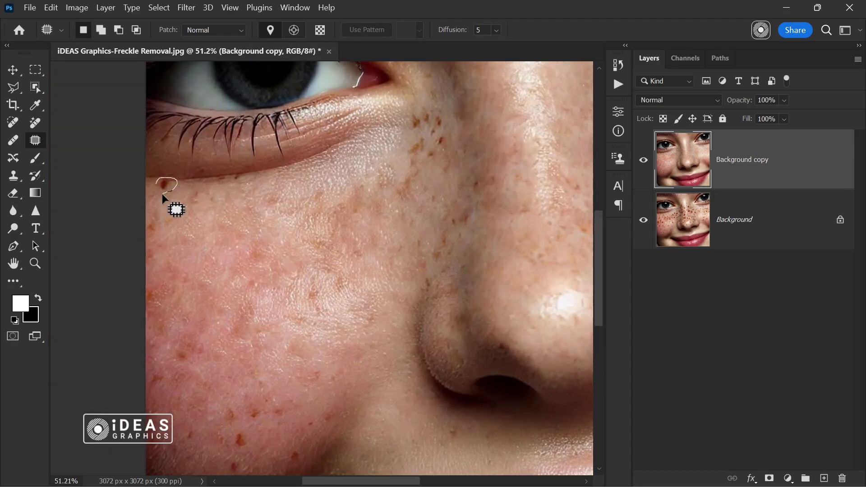
pyautogui.moveTo(369, 236); pyautogui.dragTo(345, 61)
pyautogui.moveTo(252, 239)
pyautogui.mouseDown()
pyautogui.moveTo(245, 248)
pyautogui.moveTo(208, 233)
pyautogui.mouseUp()
pyautogui.hotkey('ctrl', 'd')
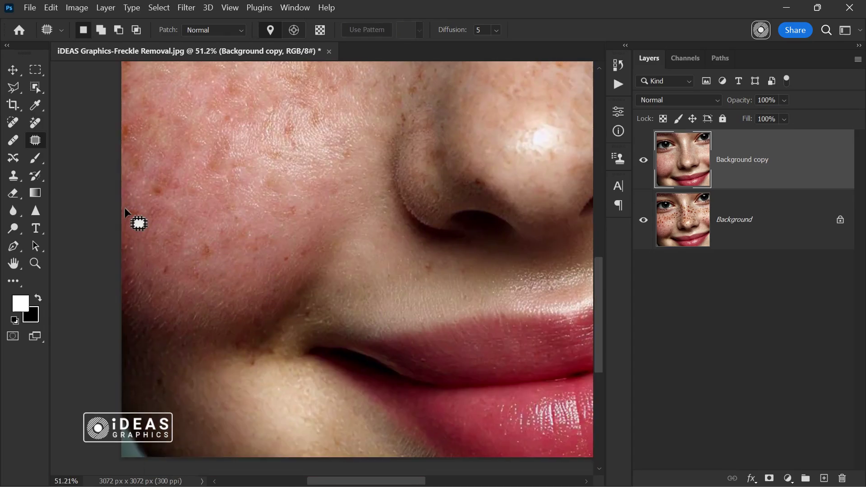
# - Patch the small freckles between the inner corner of the left eye and the side of the nose
pyautogui.scroll(2, 252, 288)
pyautogui.scroll(-4, 218, 261)
pyautogui.scroll(4, 397, 190)
pyautogui.moveTo(348, 301); pyautogui.dragTo(343, 294)
pyautogui.moveTo(348, 296); pyautogui.dragTo(291, 262)
pyautogui.moveTo(296, 212); pyautogui.dragTo(329, 354)
pyautogui.moveTo(291, 283)
pyautogui.mouseDown()
pyautogui.moveTo(340, 250)
pyautogui.moveTo(294, 282)
pyautogui.mouseUp()
pyautogui.hotkey('ctrl', 'd')
pyautogui.scroll(-7, 293, 282)
# - Patch the remaining blotches on the outer left cheek near the edge of the photo, and clear the selection
pyautogui.moveTo(359, 230); pyautogui.dragTo(425, 242)
pyautogui.scroll(8, 119, 237)
pyautogui.moveTo(73, 319)
pyautogui.mouseDown()
pyautogui.moveTo(151, 361)
pyautogui.moveTo(74, 319)
pyautogui.mouseUp()
pyautogui.moveTo(113, 346); pyautogui.dragTo(113, 284)
pyautogui.moveTo(112, 284); pyautogui.dragTo(174, 400)
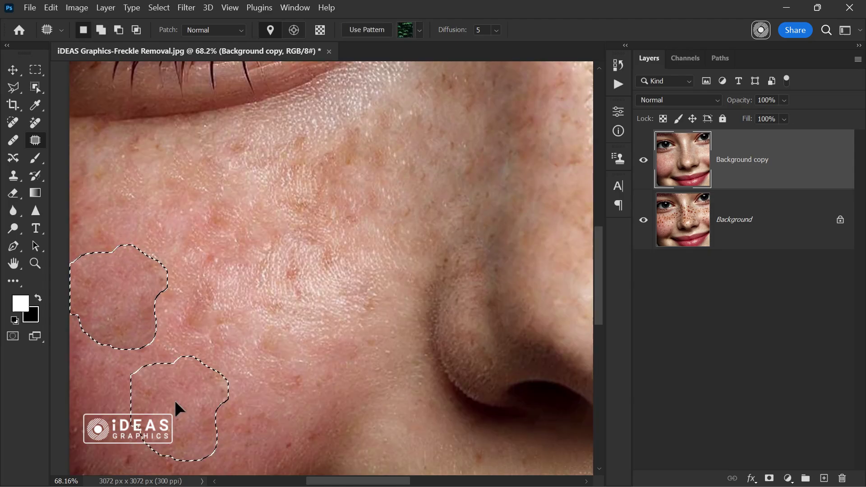
pyautogui.hotkey('ctrl', 'd')
pyautogui.scroll(-3, 229, 323)
pyautogui.moveTo(338, 190); pyautogui.dragTo(202, 336)
pyautogui.scroll(2, 386, 161)
pyautogui.scroll(-3, 386, 160)
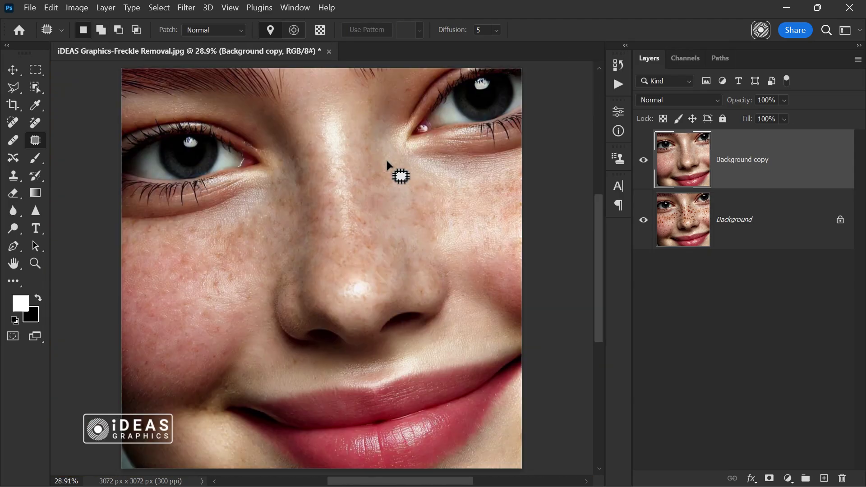
# - Duplicate the retouched layer twice
pyautogui.press('v')
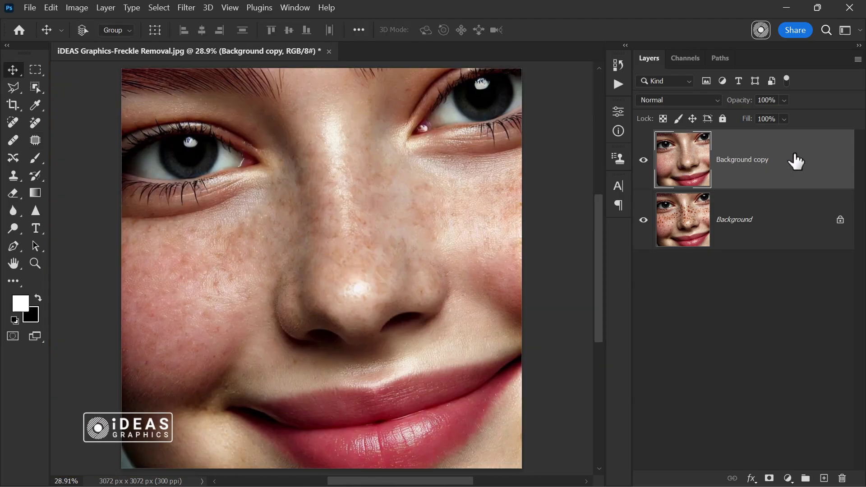
pyautogui.moveTo(792, 161); pyautogui.dragTo(825, 478)
pyautogui.moveTo(815, 171); pyautogui.dragTo(823, 477)
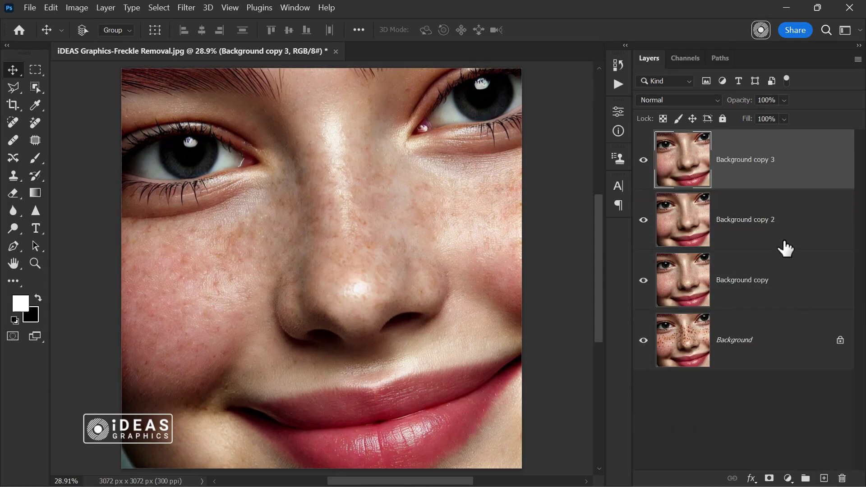
# - Hide the topmost copy and apply a Median filter with a 130-pixel radius to Background copy 2
pyautogui.click(644, 161)
pyautogui.click(746, 225)
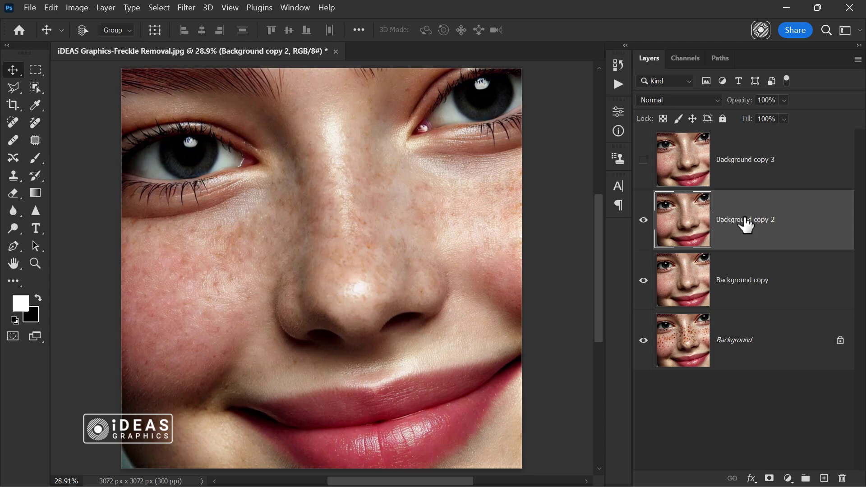
pyautogui.click(186, 7)
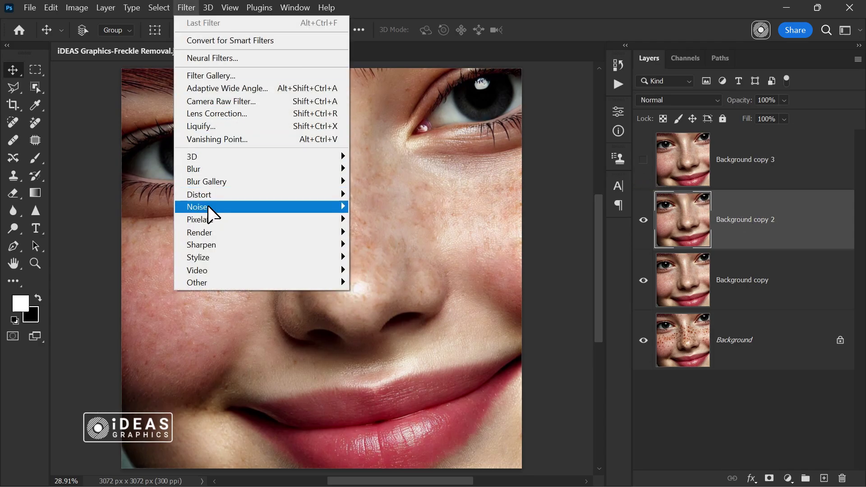
pyautogui.moveTo(210, 208)
pyautogui.click(376, 245)
pyautogui.moveTo(535, 108); pyautogui.dragTo(672, 134)
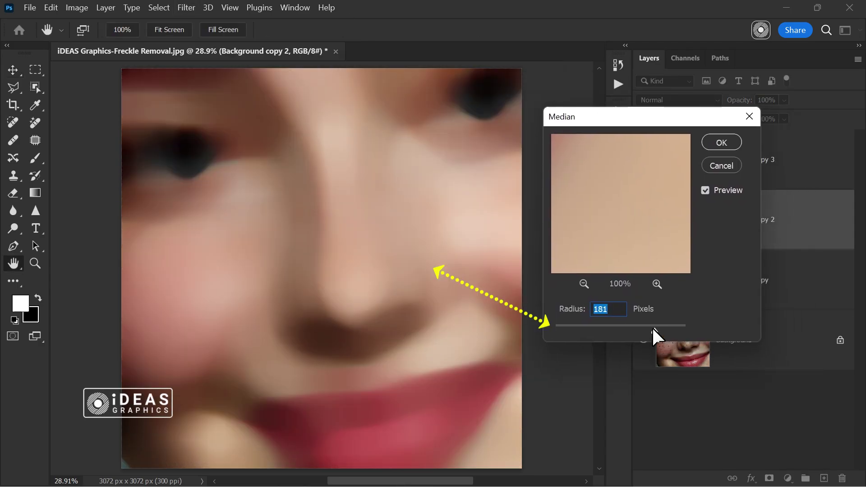
pyautogui.moveTo(651, 327)
pyautogui.mouseDown()
pyautogui.moveTo(573, 328)
pyautogui.moveTo(648, 328)
pyautogui.moveTo(635, 329)
pyautogui.mouseUp()
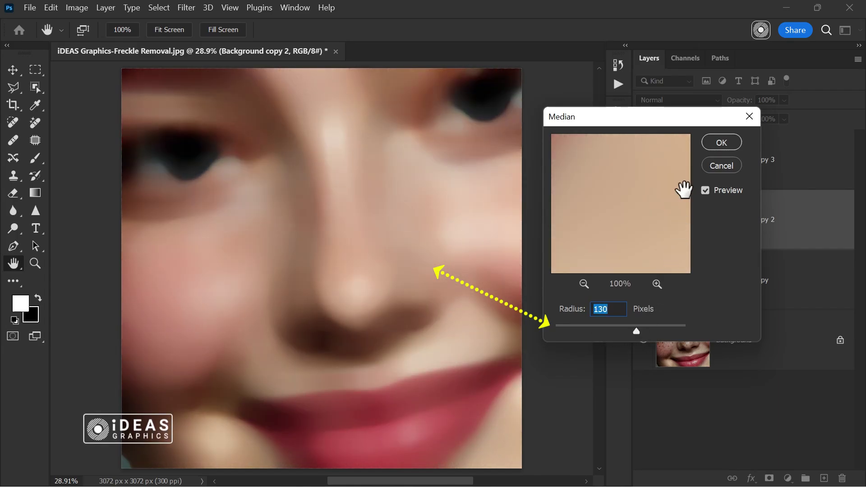
pyautogui.click(720, 142)
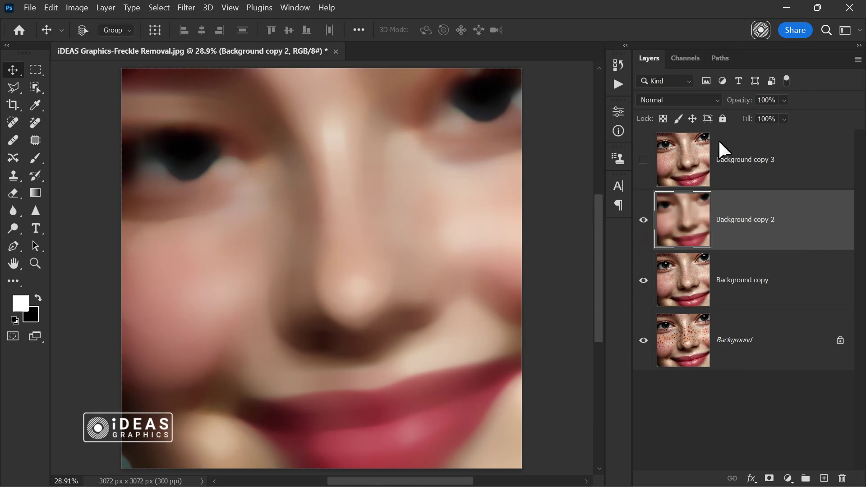
# - Add 6% monochromatic Gaussian noise to Background copy 2
pyautogui.click(189, 8)
pyautogui.moveTo(231, 209)
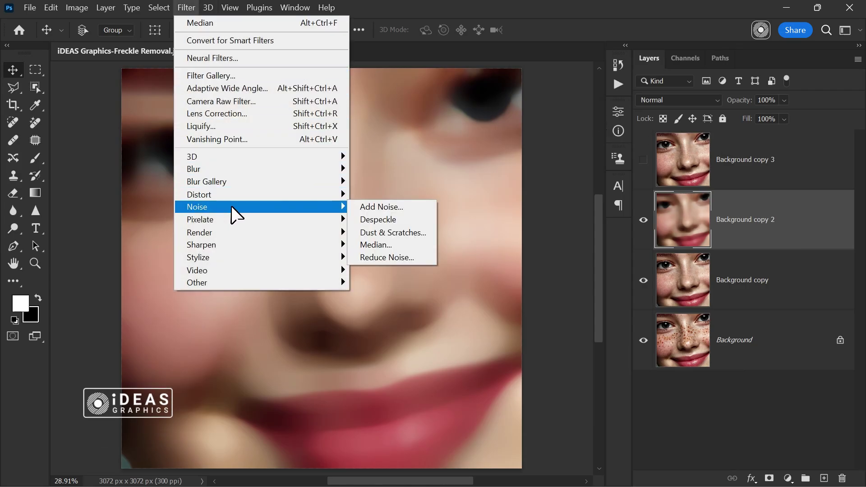
pyautogui.click(382, 207)
pyautogui.hotkey('ctrl', '1')
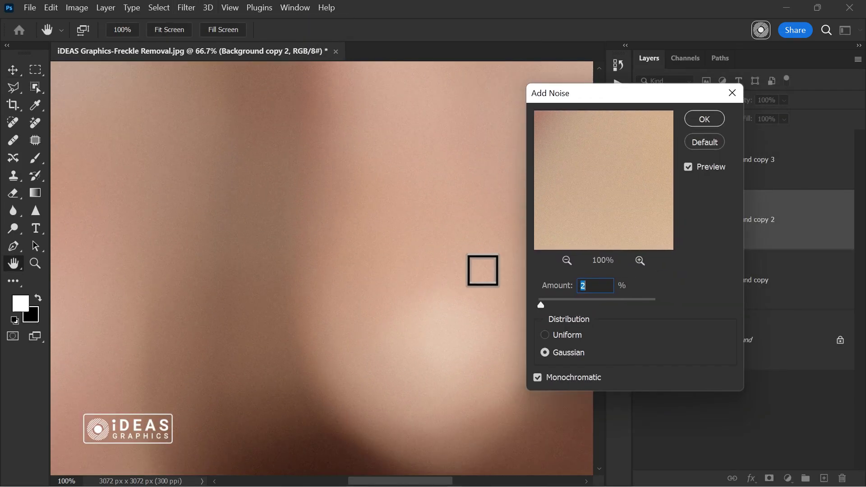
pyautogui.moveTo(541, 304); pyautogui.dragTo(548, 301)
pyautogui.write('6')
pyautogui.press('BackSpace')
pyautogui.write('5')
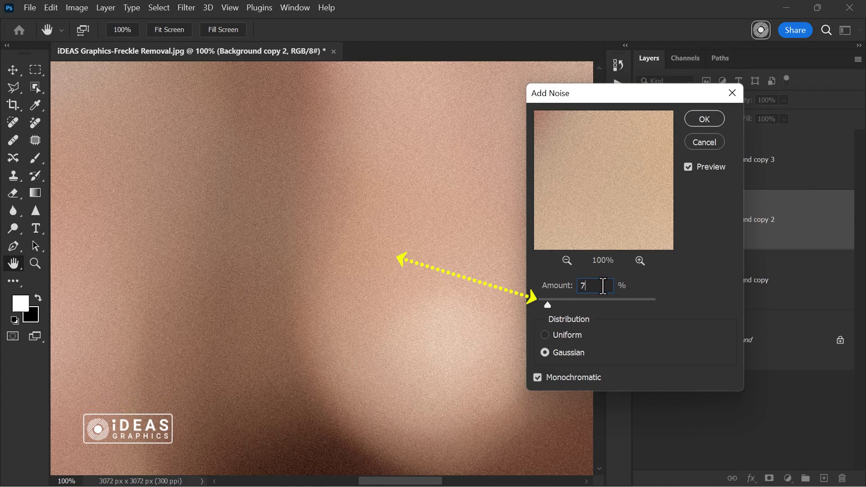
pyautogui.click(705, 123)
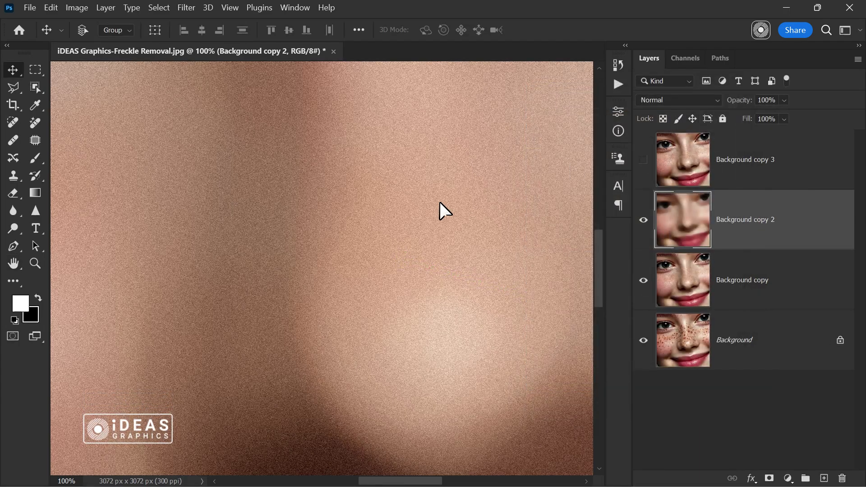
# - Apply a Gaussian Blur with a 4-pixel radius to Background copy 2
pyautogui.click(189, 9)
pyautogui.moveTo(219, 168)
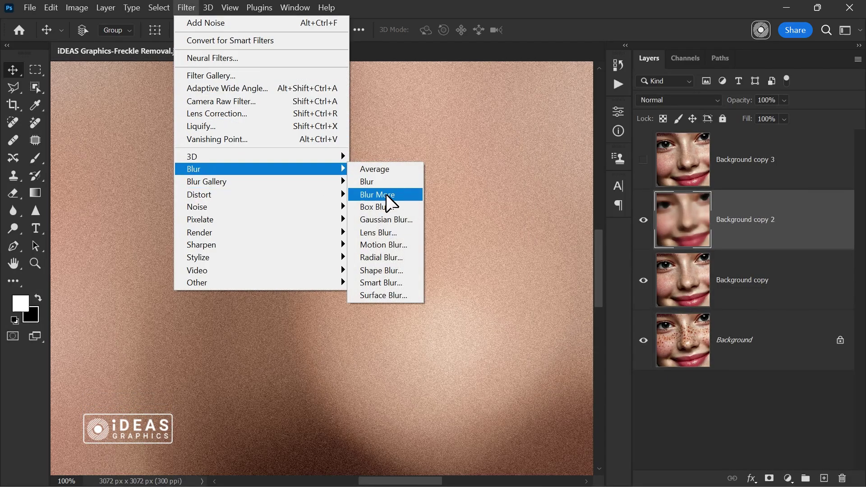
pyautogui.click(408, 220)
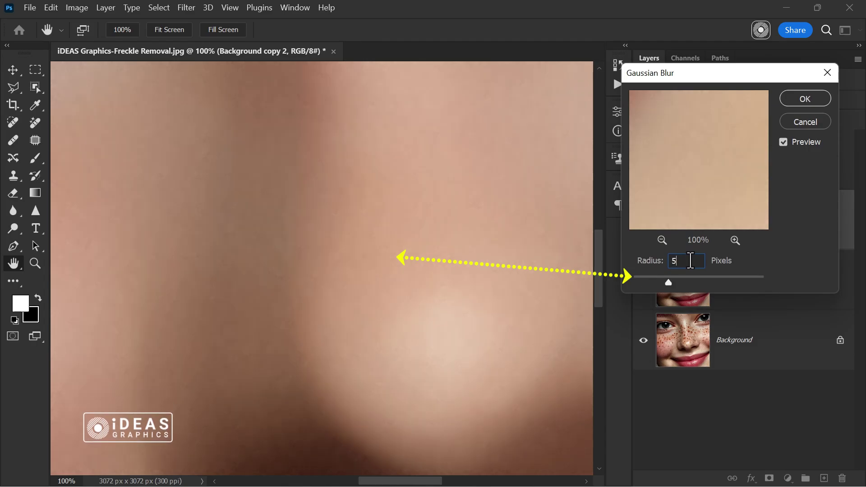
pyautogui.write('4')
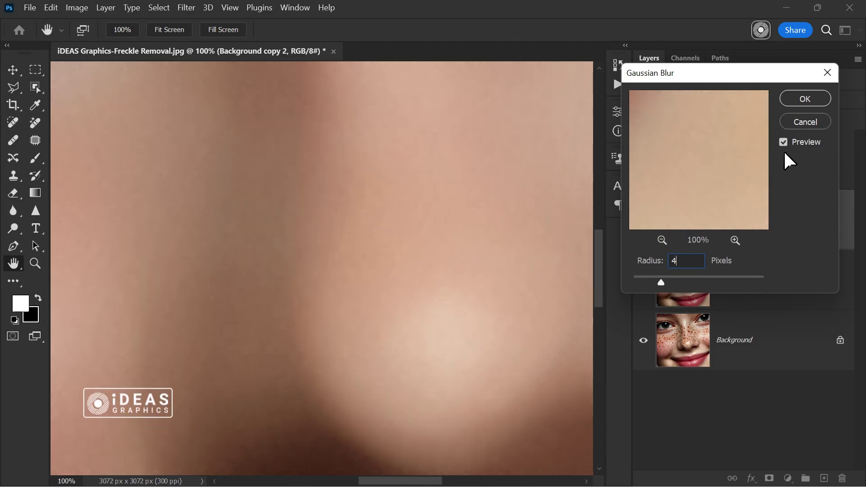
pyautogui.click(805, 99)
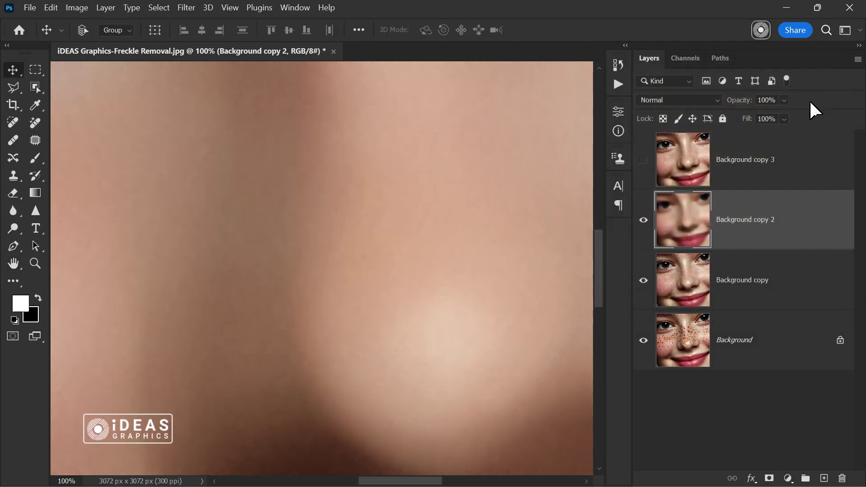
# - Show Background copy 3 again and set its blend mode to Linear Light
pyautogui.click(645, 160)
pyautogui.click(661, 164)
pyautogui.scroll(-5, 429, 214)
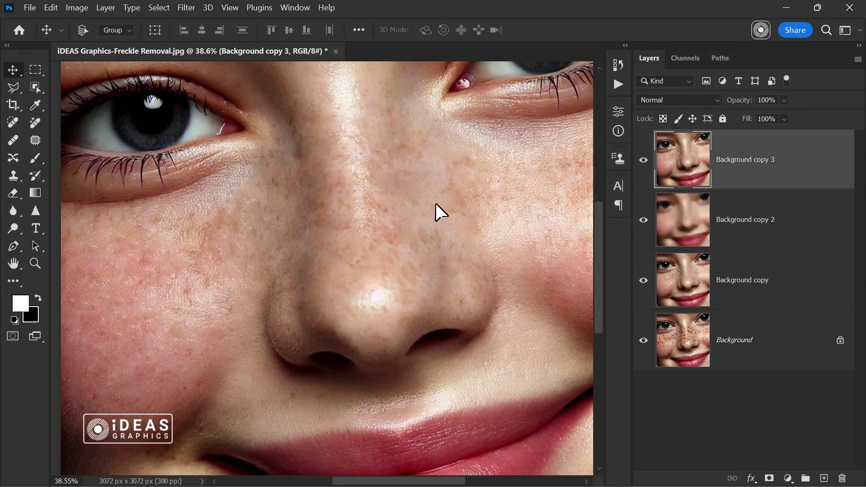
pyautogui.click(679, 99)
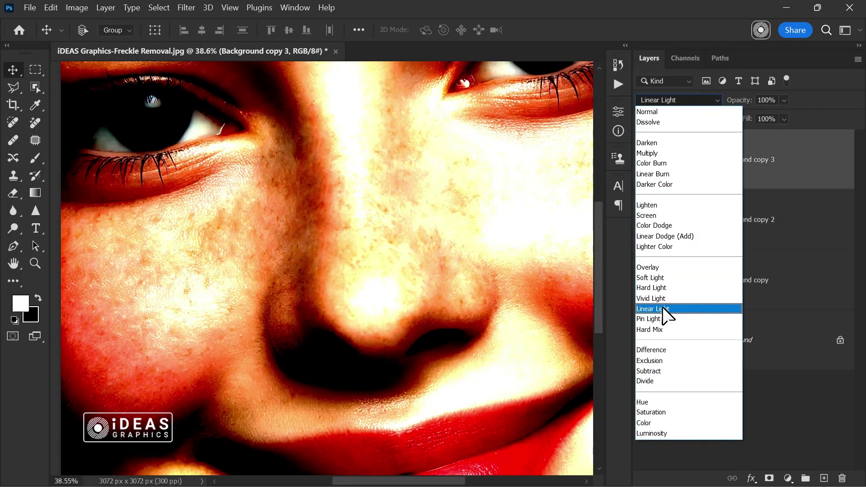
pyautogui.click(665, 309)
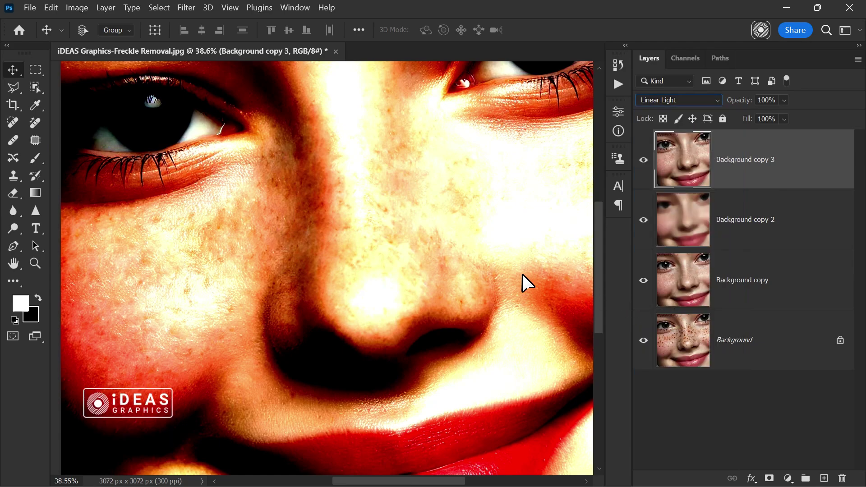
# - Apply a High Pass filter with a 5-pixel radius to Background copy 3
pyautogui.click(186, 8)
pyautogui.moveTo(219, 283)
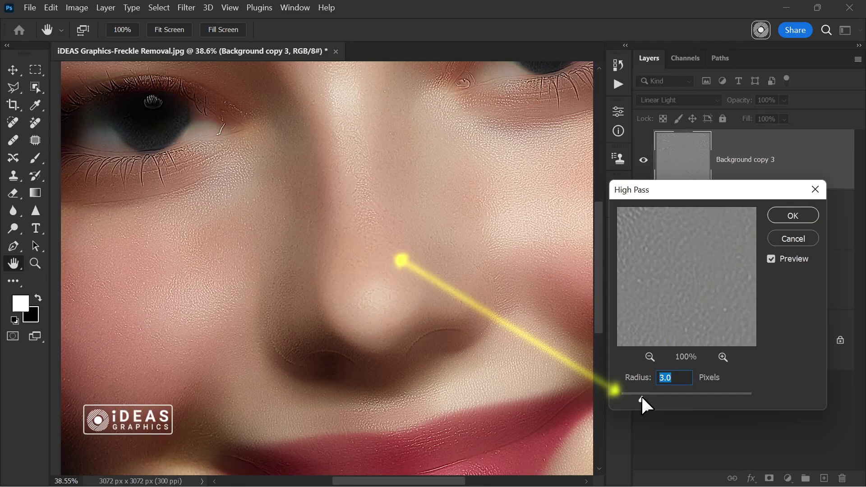
pyautogui.moveTo(640, 397); pyautogui.dragTo(651, 399)
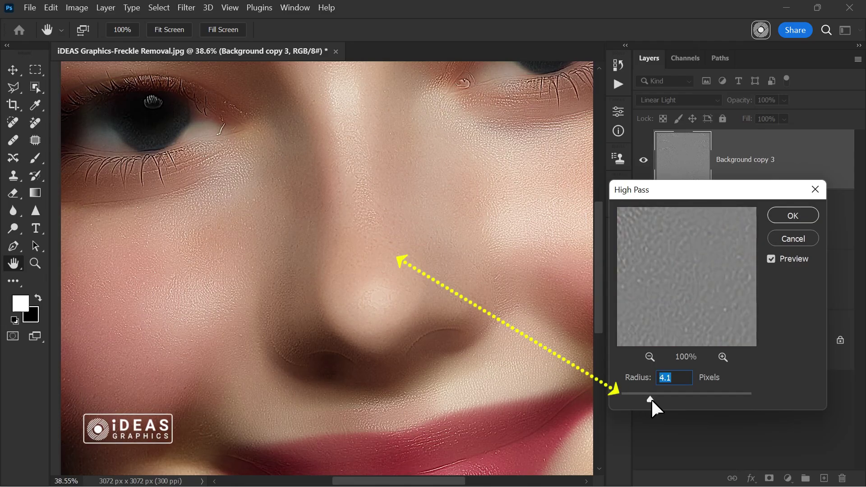
pyautogui.hotkey('ctrl', '1')
pyautogui.hotkey('ctrl', '0')
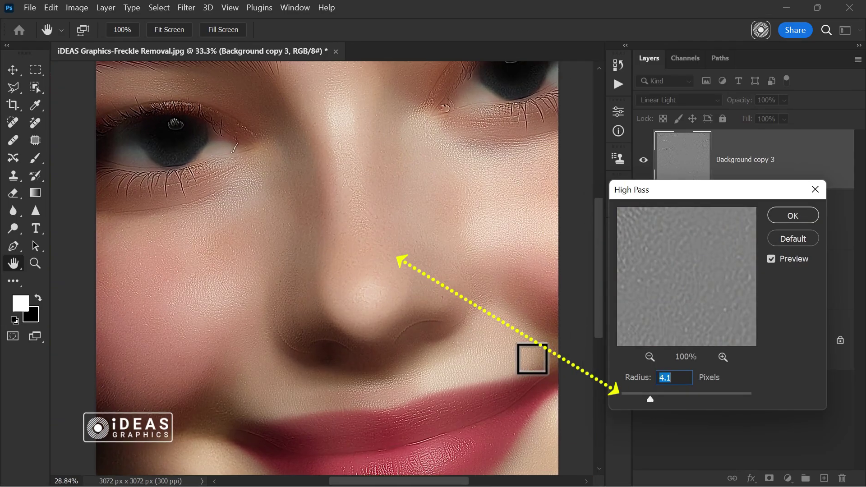
pyautogui.write('5')
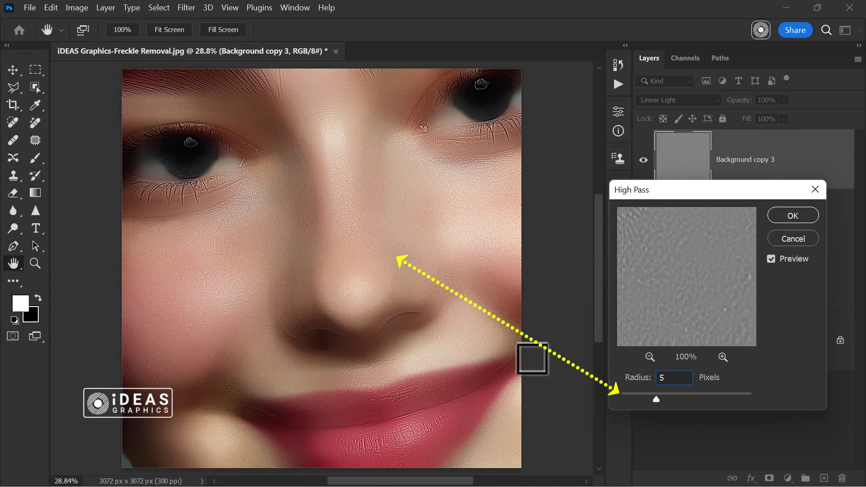
pyautogui.click(794, 216)
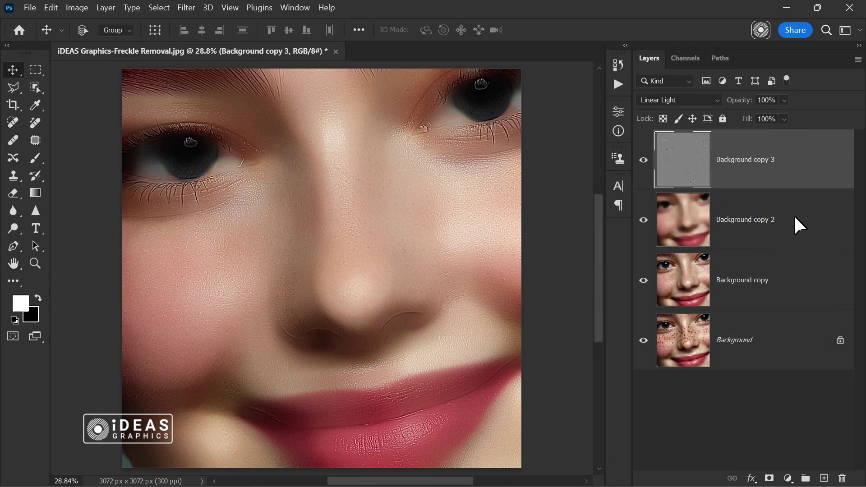
# - Group Background copy 3 with Background copy 2, and split the group's Blend If highlights for the underlying layer to 208 / 255
pyautogui.keyDown('shift'); pyautogui.click(796, 219); pyautogui.keyUp('shift')
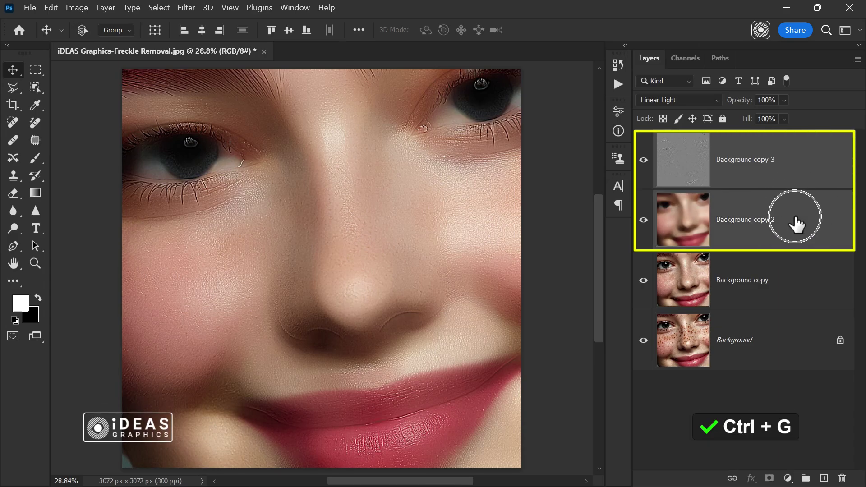
pyautogui.hotkey('ctrl', 'g')
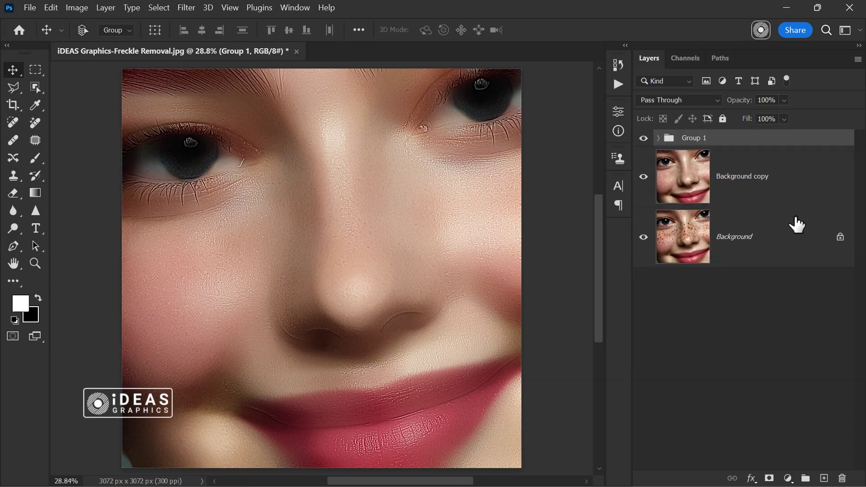
pyautogui.doubleClick(829, 140)
pyautogui.moveTo(189, 234); pyautogui.dragTo(116, 228)
pyautogui.moveTo(396, 148); pyautogui.dragTo(516, 90)
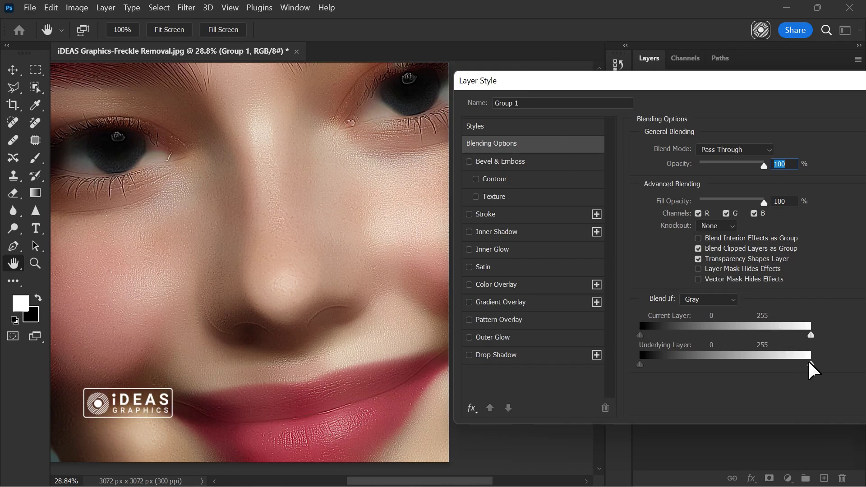
pyautogui.moveTo(811, 364)
pyautogui.mouseDown()
pyautogui.moveTo(713, 360)
pyautogui.moveTo(775, 357)
pyautogui.moveTo(812, 369)
pyautogui.mouseUp()
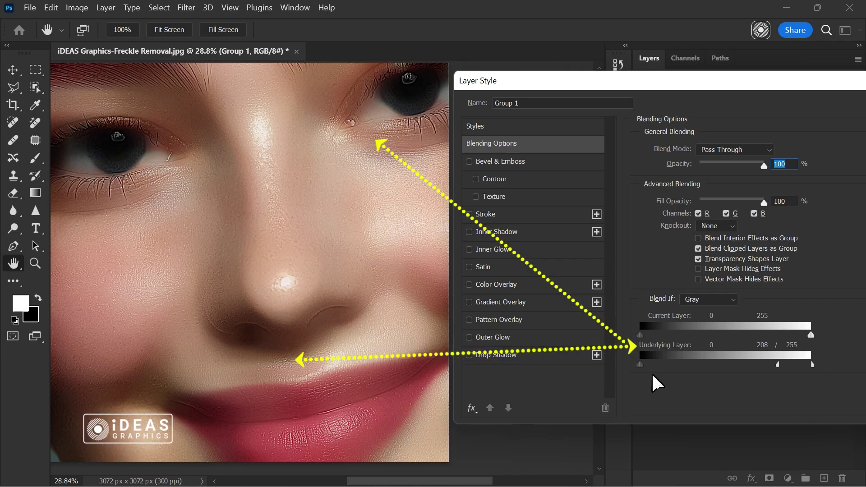
# - Split the group's Blend If shadows for the underlying layer to 0 / 72 and apply the layer style
pyautogui.moveTo(643, 363); pyautogui.dragTo(714, 354)
pyautogui.moveTo(641, 366)
pyautogui.mouseDown()
pyautogui.moveTo(698, 373)
pyautogui.moveTo(641, 373)
pyautogui.mouseUp()
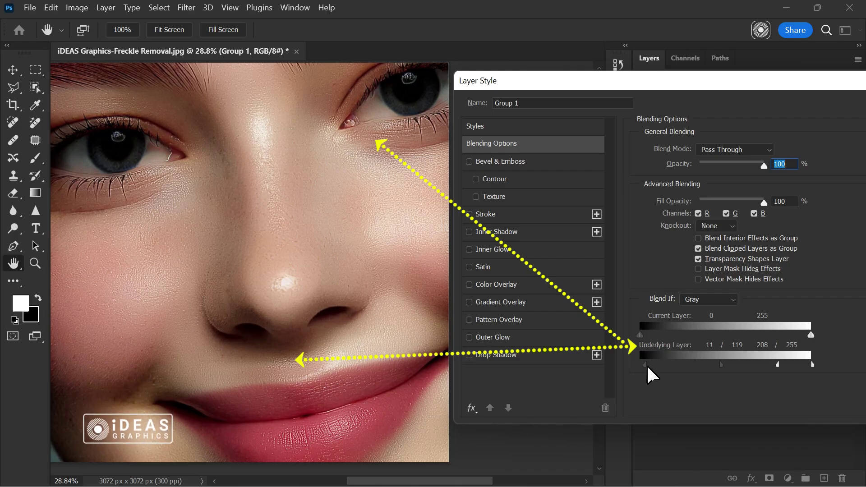
pyautogui.moveTo(721, 367); pyautogui.dragTo(692, 374)
pyautogui.moveTo(776, 91); pyautogui.dragTo(631, 102)
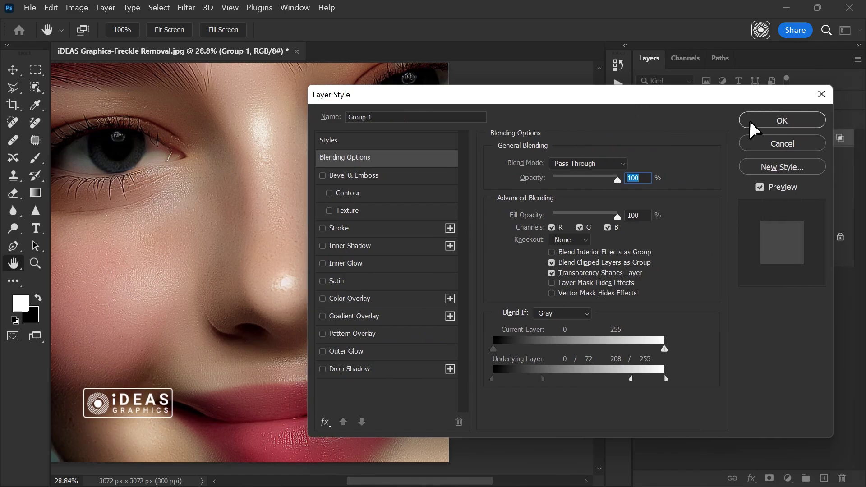
pyautogui.click(767, 120)
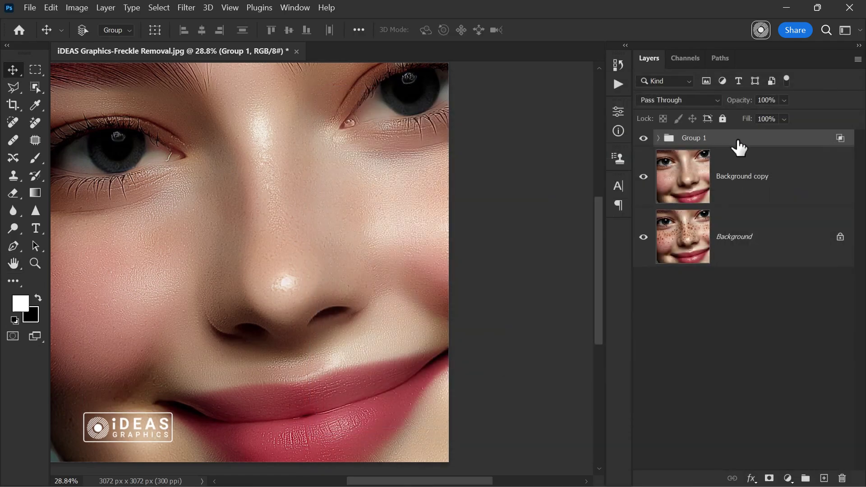
# - Add a black layer mask to Group 1 and ready a soft white brush at 400 pixels
pyautogui.keyDown('alt'); pyautogui.click(769, 479); pyautogui.keyUp('alt')
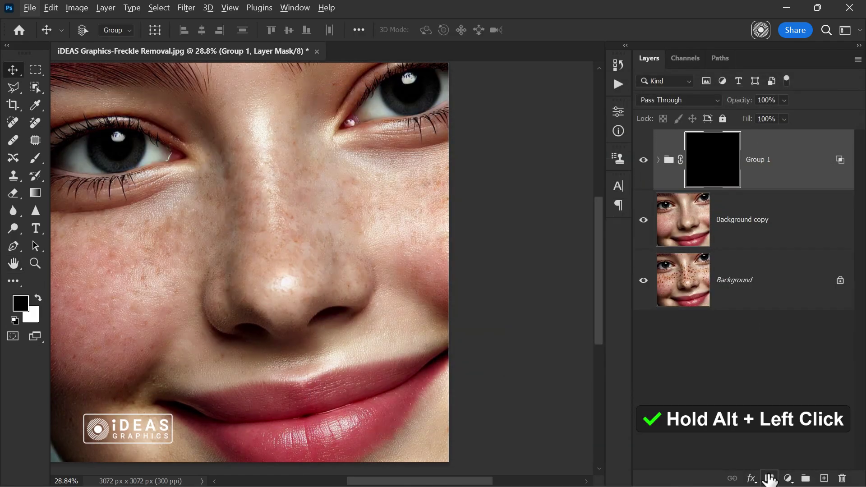
pyautogui.press('b')
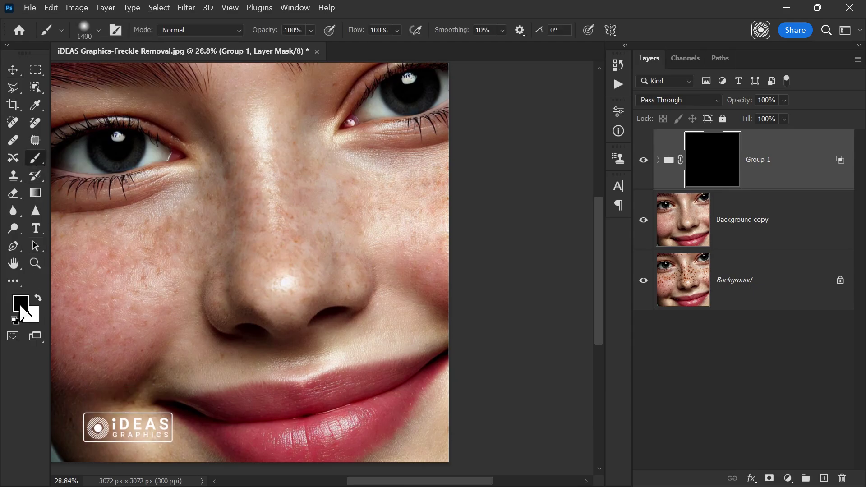
pyautogui.click(39, 298)
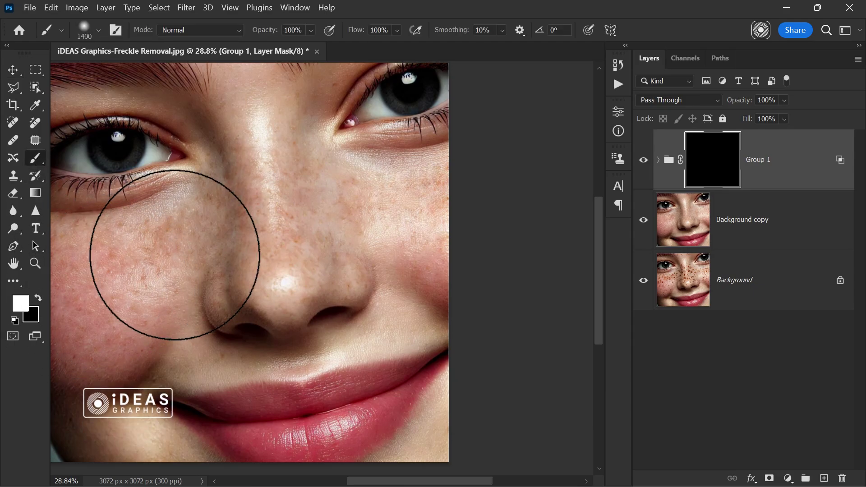
pyautogui.press('[')
pyautogui.press('[')
pyautogui.press('[')
pyautogui.press('[')
pyautogui.press('[')
pyautogui.press('[')
pyautogui.press('[')
pyautogui.press('[')
pyautogui.press('[')
pyautogui.press('[')
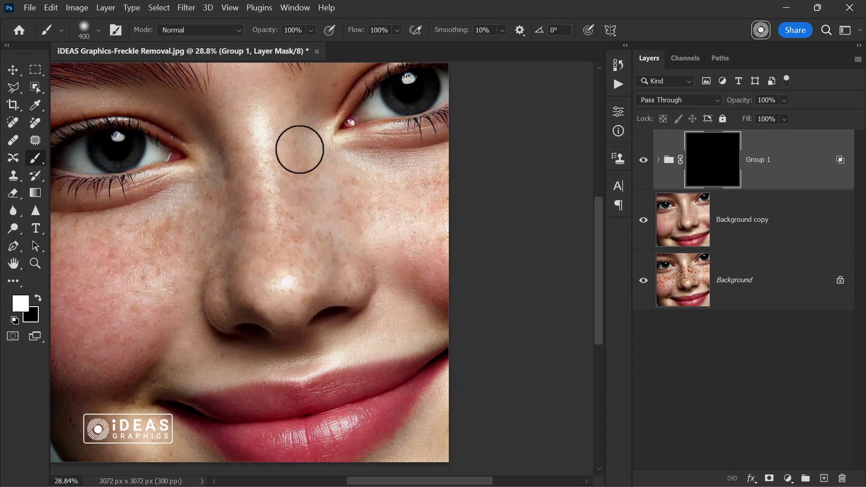
# - Paint white on the group mask over the nose and the right cheek to reveal the smoothed skin
pyautogui.scroll(1, 261, 181)
pyautogui.moveTo(267, 179); pyautogui.dragTo(339, 199)
pyautogui.scroll(1, 340, 199)
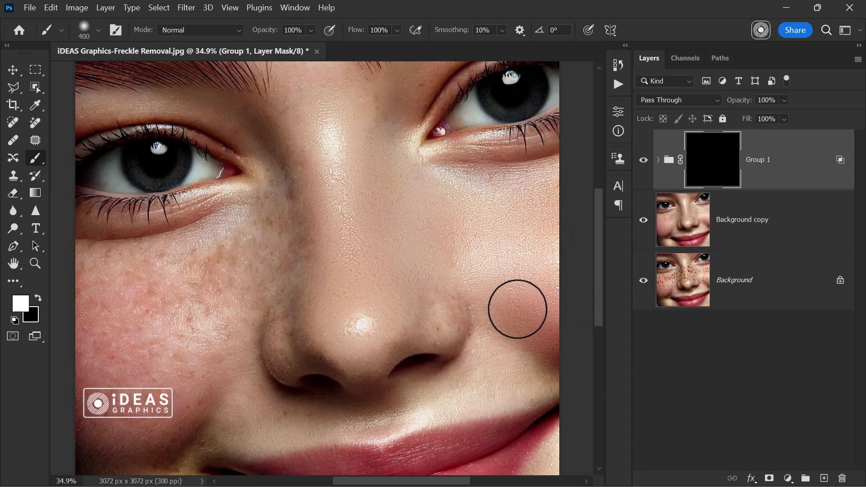
pyautogui.moveTo(517, 309)
pyautogui.mouseDown()
pyautogui.moveTo(437, 242)
pyautogui.moveTo(441, 319)
pyautogui.mouseUp()
# - Paint the group mask white over the left cheek with an enlarged brush
pyautogui.press('[')
pyautogui.press('[')
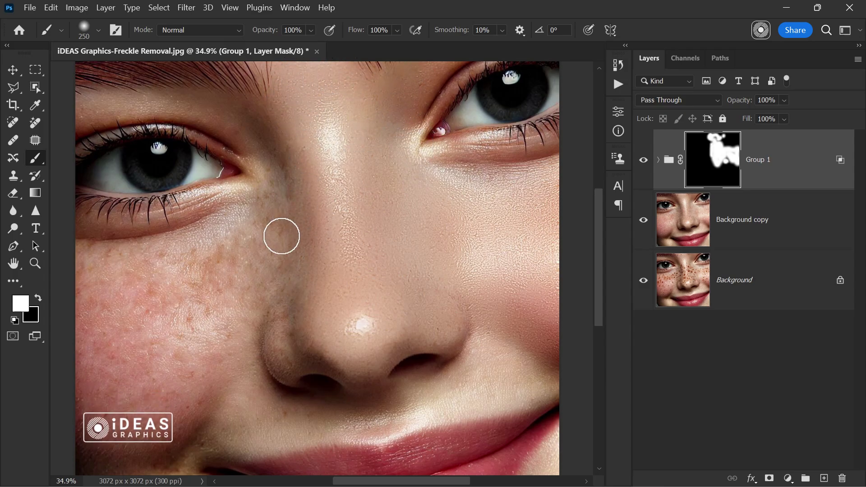
pyautogui.press(']')
pyautogui.press(']')
pyautogui.press(']')
pyautogui.moveTo(179, 342)
pyautogui.mouseDown()
pyautogui.moveTo(127, 409)
pyautogui.moveTo(109, 311)
pyautogui.moveTo(157, 278)
pyautogui.moveTo(90, 272)
pyautogui.moveTo(119, 310)
pyautogui.mouseUp()
# - Reduce the brush to 200 pixels and paint the mask under the left eye and along the left side of the nose
pyautogui.press('[')
pyautogui.press('[')
pyautogui.press('[')
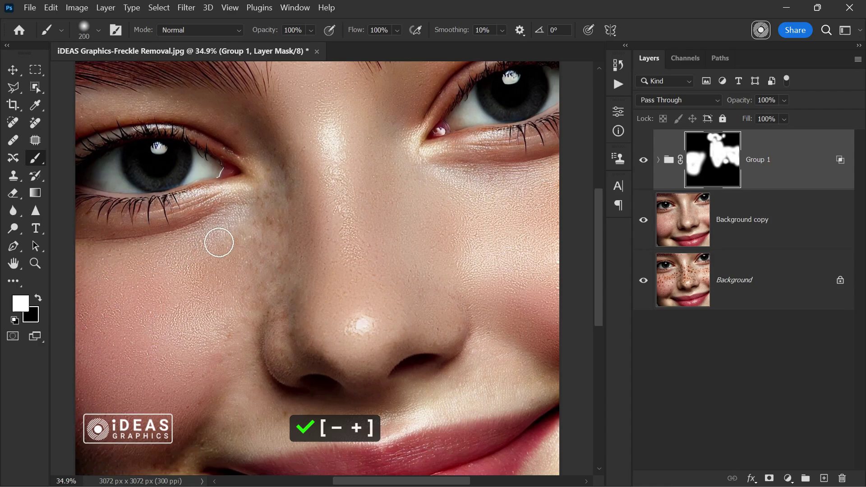
pyautogui.moveTo(244, 219)
pyautogui.mouseDown()
pyautogui.moveTo(274, 147)
pyautogui.moveTo(279, 234)
pyautogui.mouseUp()
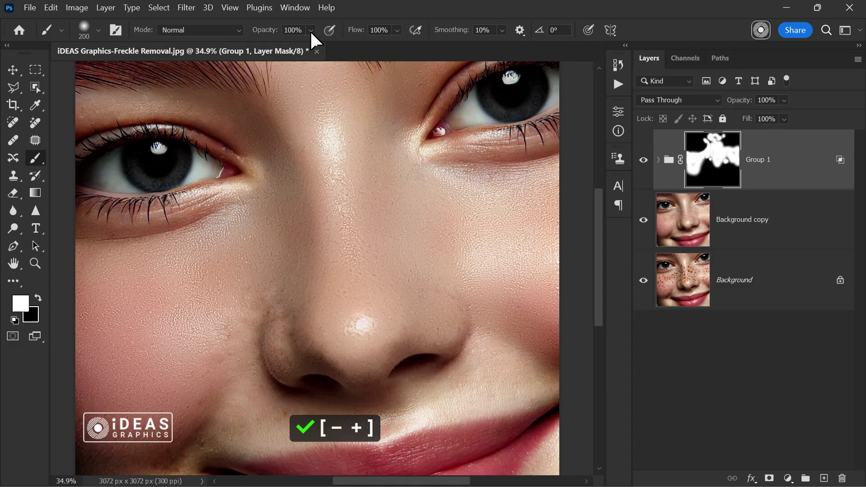
# - Lower the brush opacity to 42% and paint the mask around the left nostril and the fold beside the mouth
pyautogui.moveTo(311, 30); pyautogui.dragTo(299, 58)
pyautogui.moveTo(292, 307)
pyautogui.mouseDown()
pyautogui.moveTo(288, 356)
pyautogui.moveTo(296, 310)
pyautogui.moveTo(306, 347)
pyautogui.moveTo(294, 332)
pyautogui.moveTo(312, 328)
pyautogui.moveTo(323, 347)
pyautogui.mouseUp()
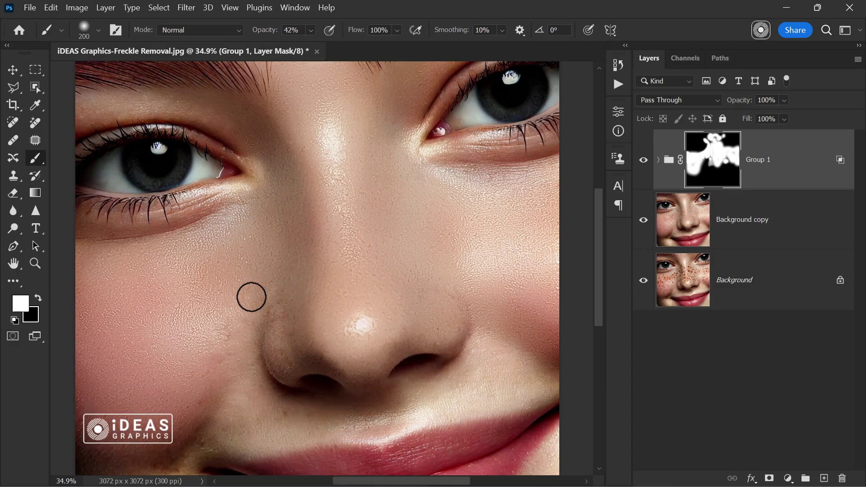
pyautogui.moveTo(230, 347); pyautogui.dragTo(222, 388)
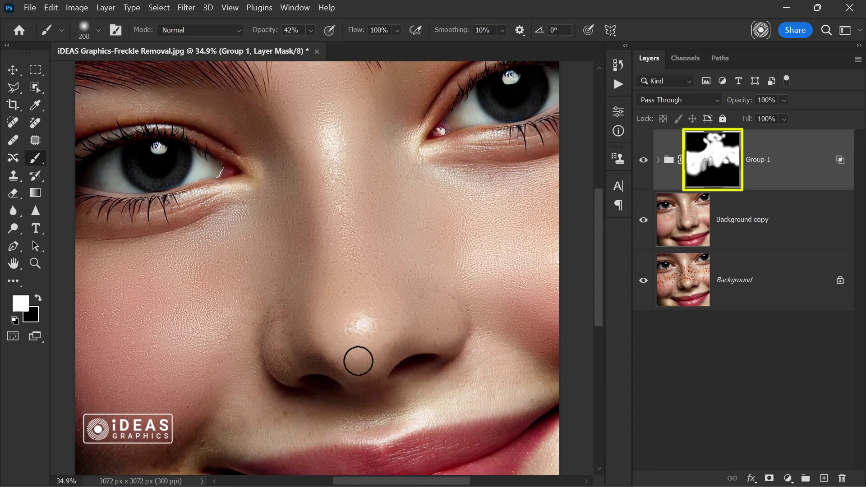
# - Enlarge the brush to 300 pixels and paint the group mask white over the lower cheeks and the skin around the mouth
pyautogui.press(']')
pyautogui.press(']')
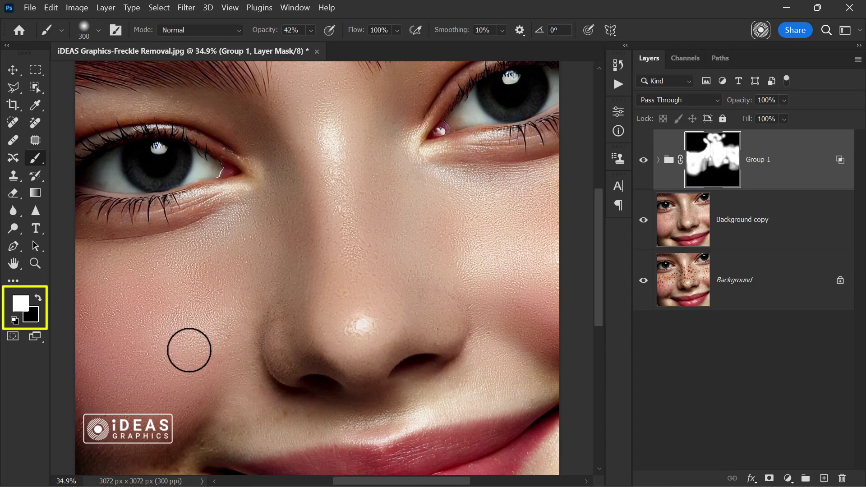
pyautogui.moveTo(199, 357); pyautogui.dragTo(199, 237)
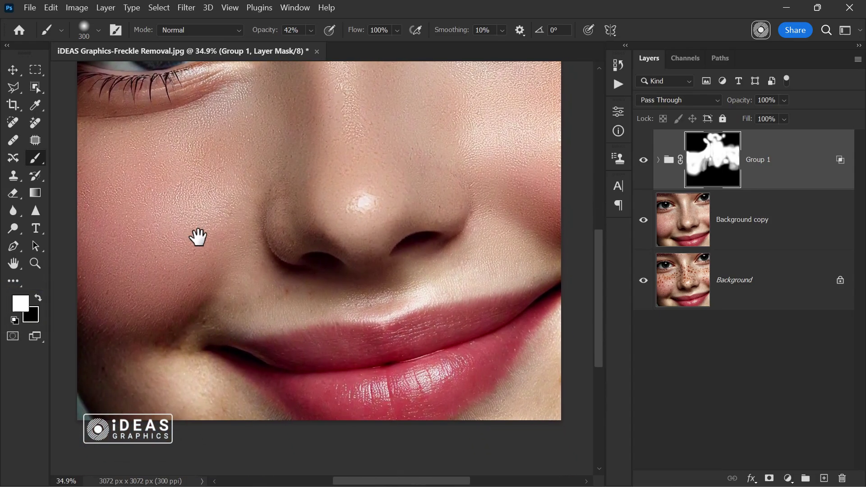
pyautogui.moveTo(219, 296)
pyautogui.mouseDown()
pyautogui.moveTo(316, 302)
pyautogui.moveTo(209, 292)
pyautogui.moveTo(270, 296)
pyautogui.moveTo(255, 270)
pyautogui.mouseUp()
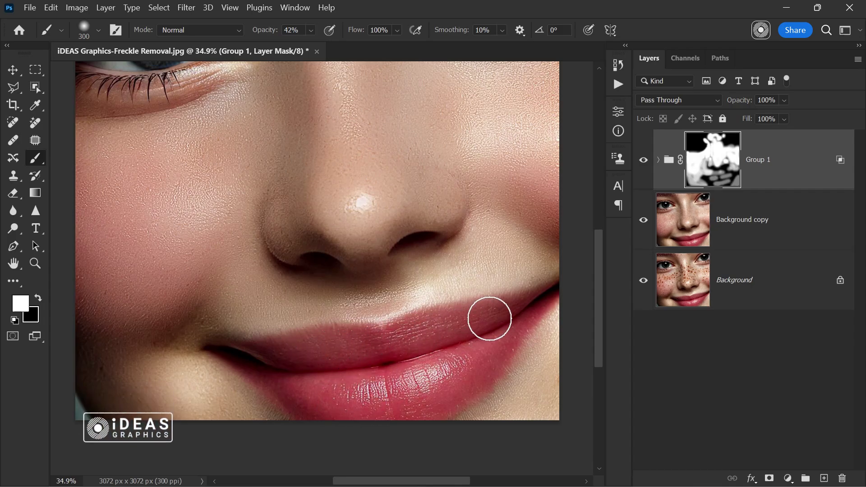
# - Inspect the skin texture on the nose and cheeks up close, and compare the retouched layers with the original portrait
pyautogui.moveTo(436, 205); pyautogui.dragTo(421, 373)
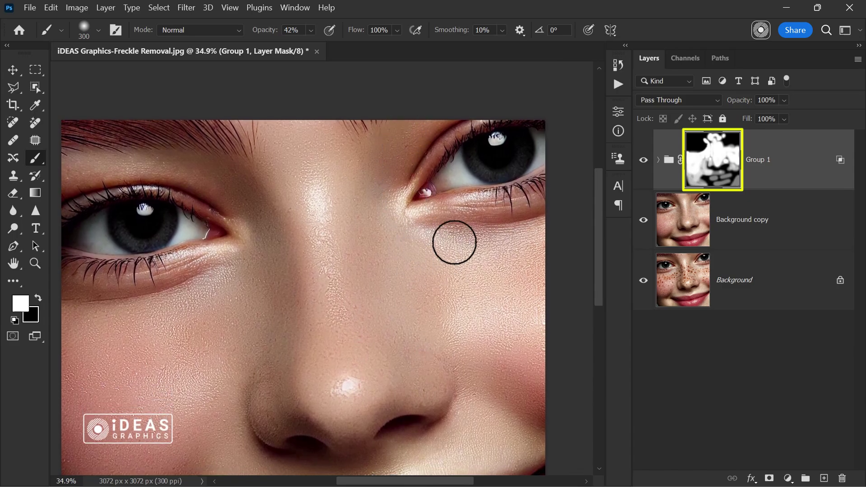
pyautogui.scroll(-2, 499, 246)
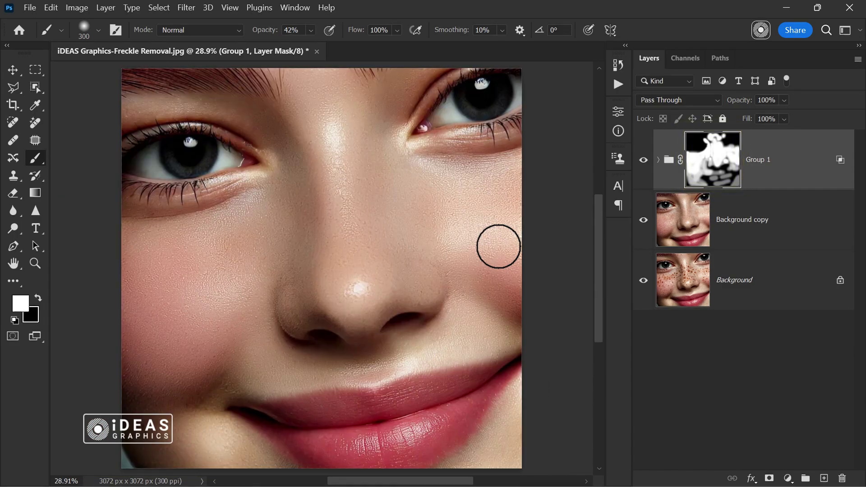
pyautogui.scroll(4, 342, 210)
pyautogui.scroll(2, 342, 209)
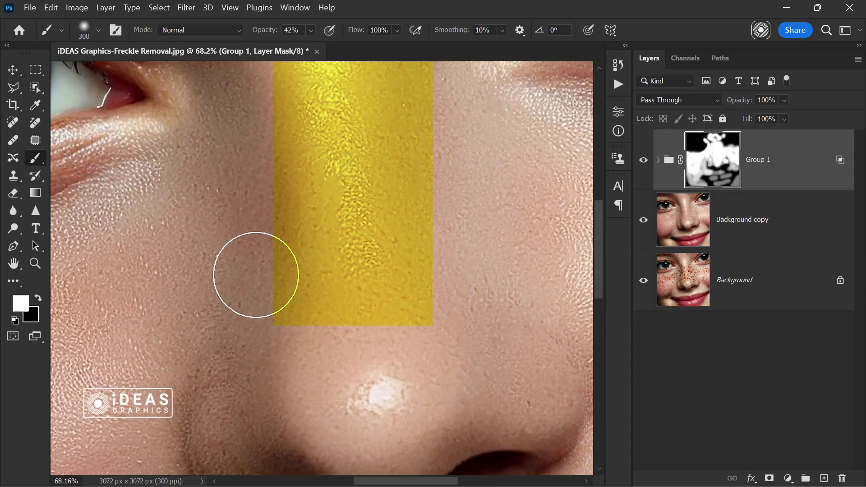
pyautogui.moveTo(239, 218); pyautogui.dragTo(239, 279)
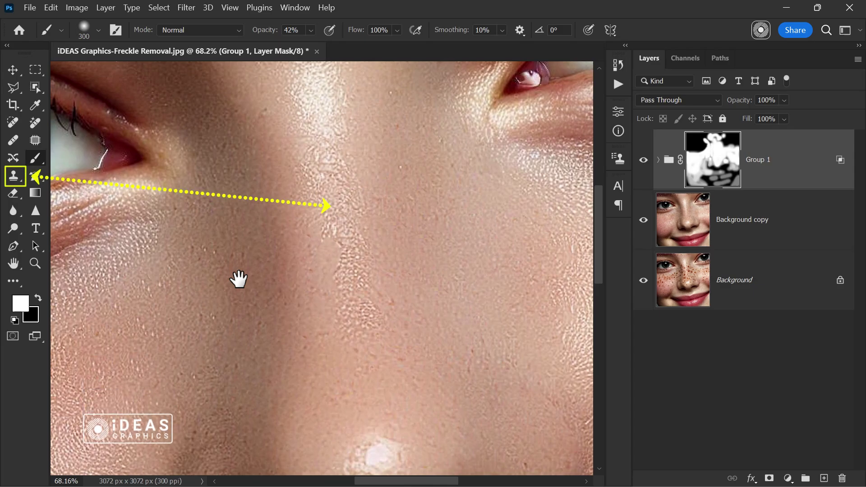
pyautogui.scroll(-4, 240, 279)
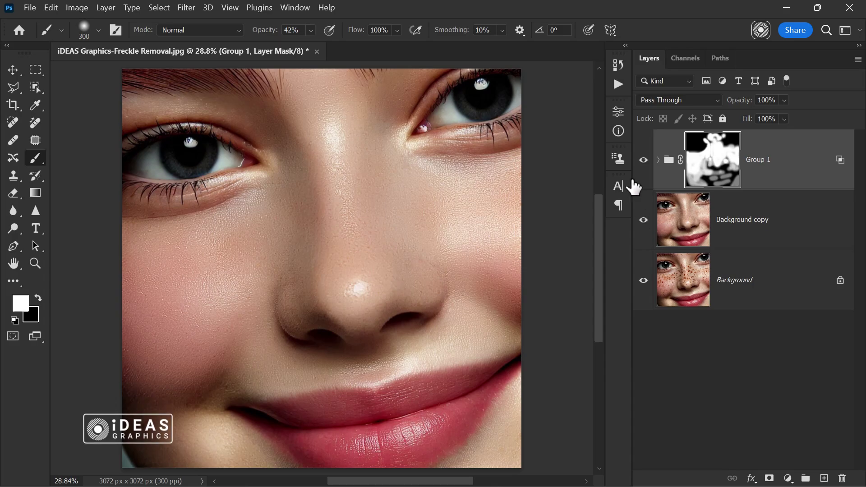
pyautogui.click(642, 161)
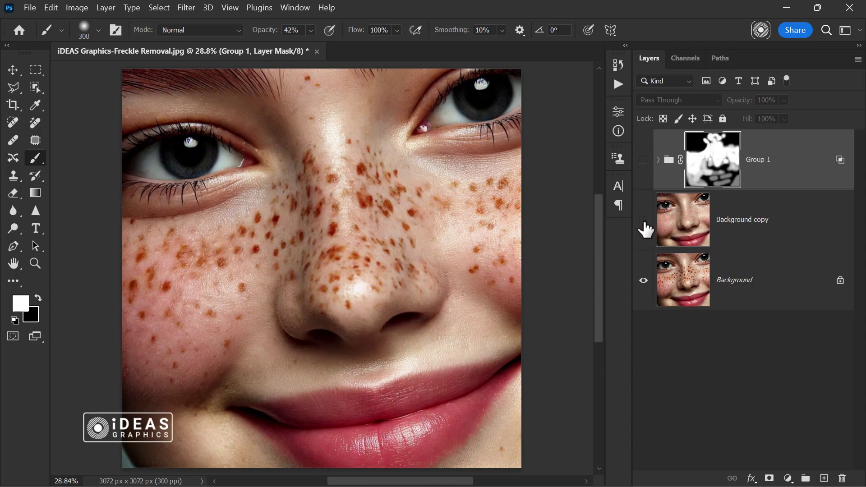
pyautogui.click(644, 221)
pyautogui.click(643, 161)
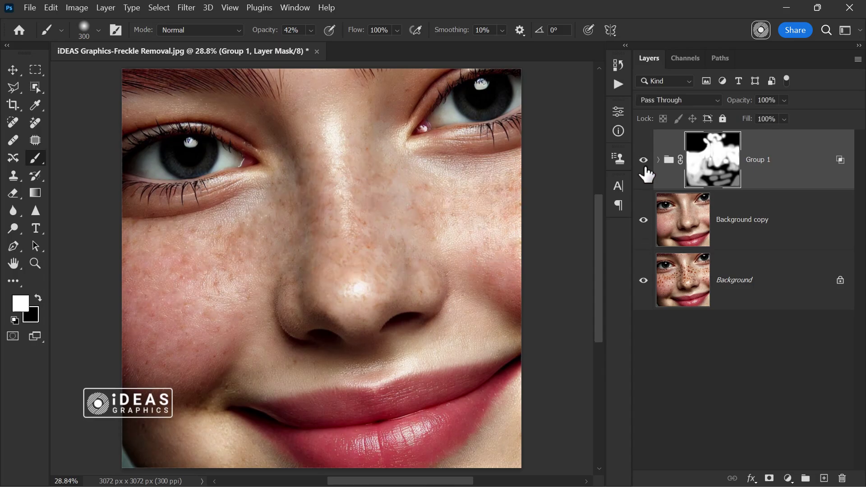
# - Group the smoothing group with the Background copy layer and toggle the new group's visibility for a before-and-after comparison
pyautogui.click(758, 234)
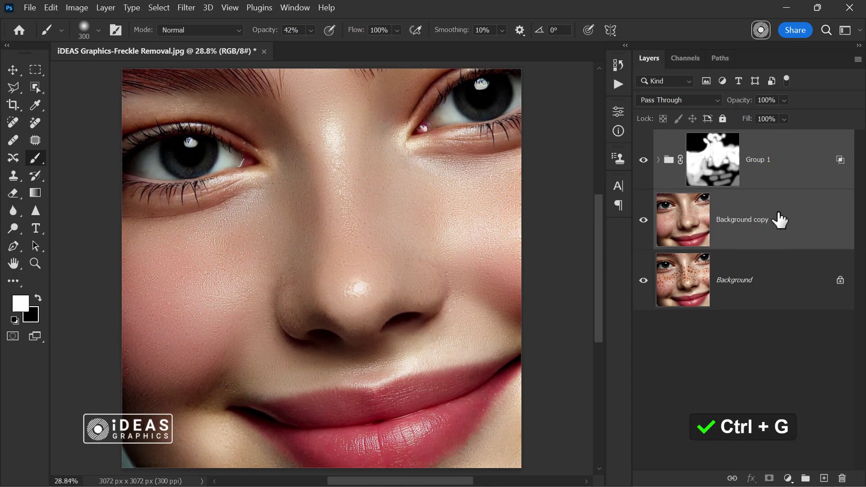
pyautogui.hotkey('ctrl', 'g')
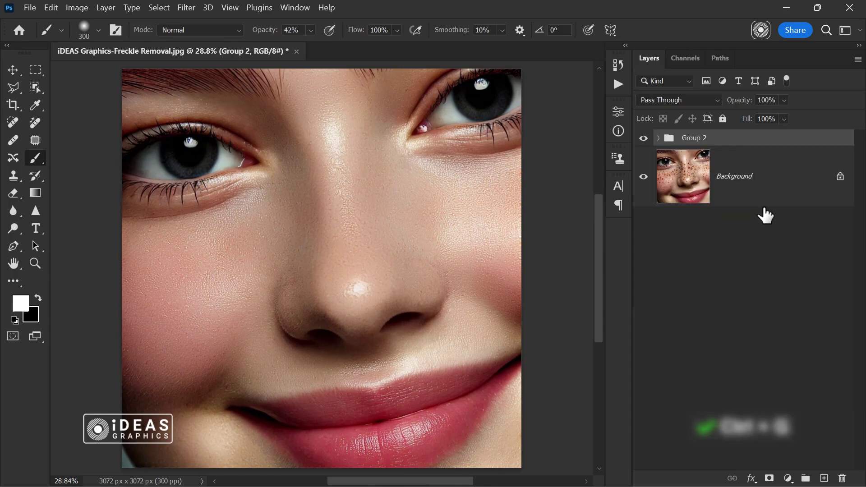
pyautogui.click(644, 138)
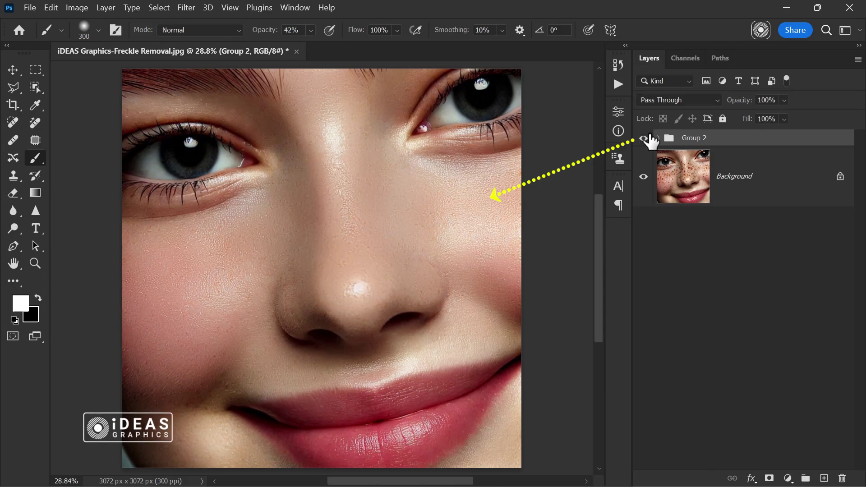
pyautogui.click(643, 138)
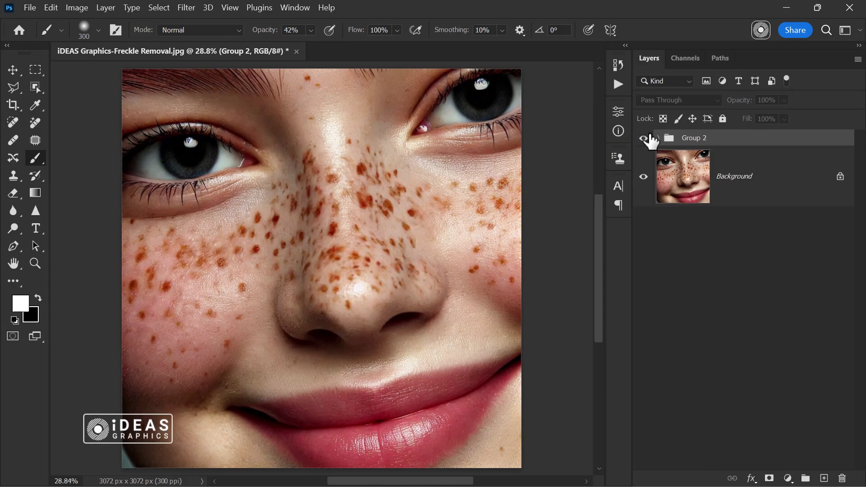
pyautogui.click(645, 138)
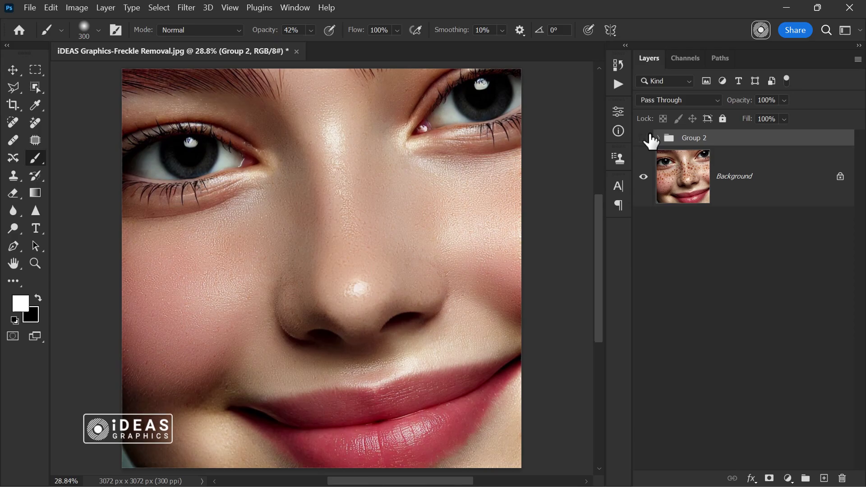
pyautogui.click(645, 138)
pyautogui.click(648, 138)
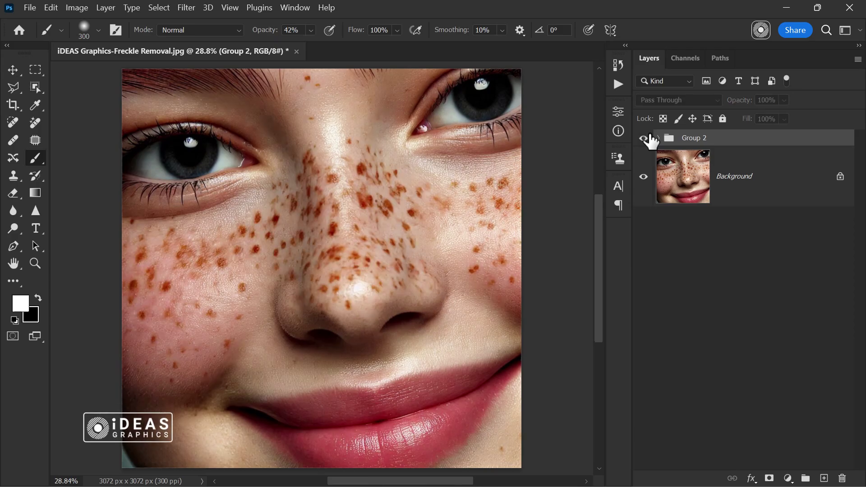
pyautogui.click(650, 138)
pyautogui.click(650, 138)
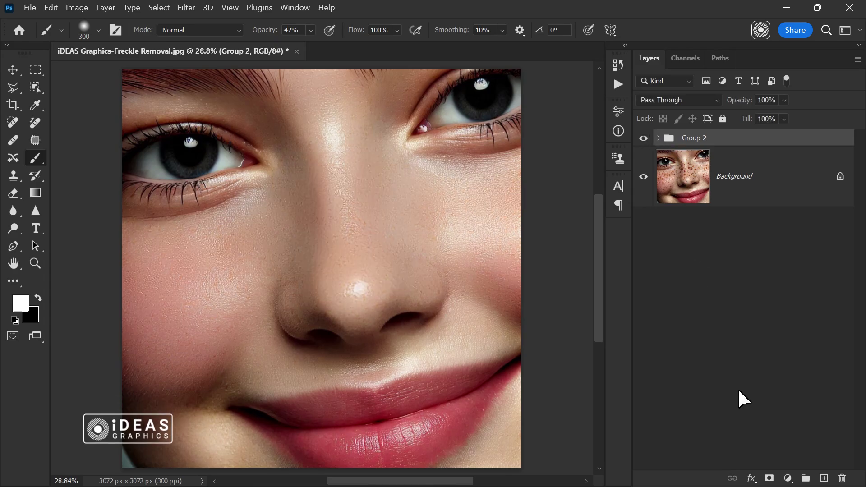
# - Add a layer mask to the outer group and paint black along the outer edges of both nostrils, reducing the brush to 125 pixels
pyautogui.click(770, 479)
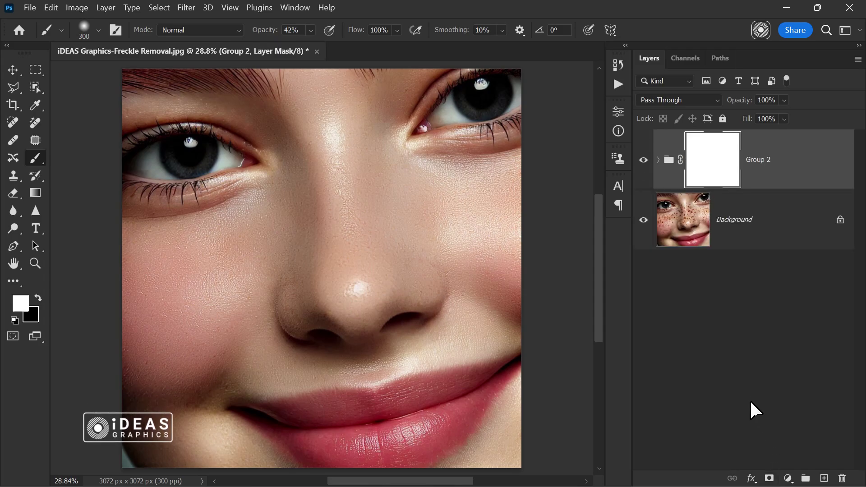
pyautogui.click(38, 297)
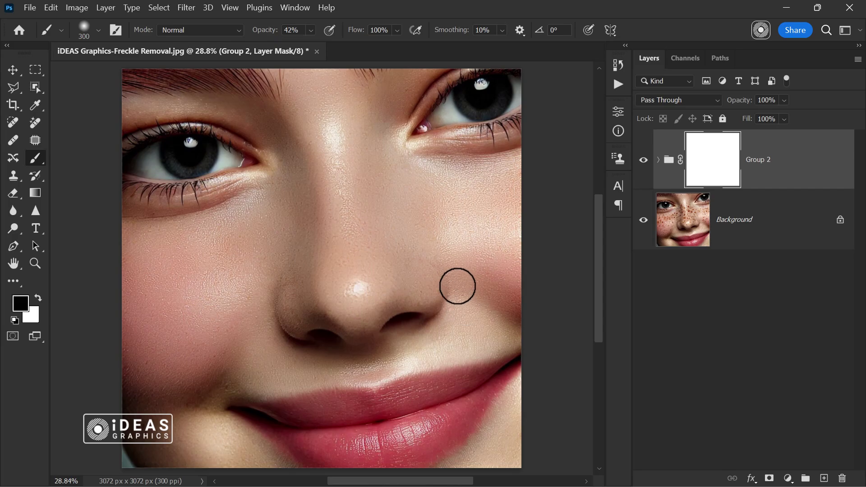
pyautogui.scroll(5, 450, 285)
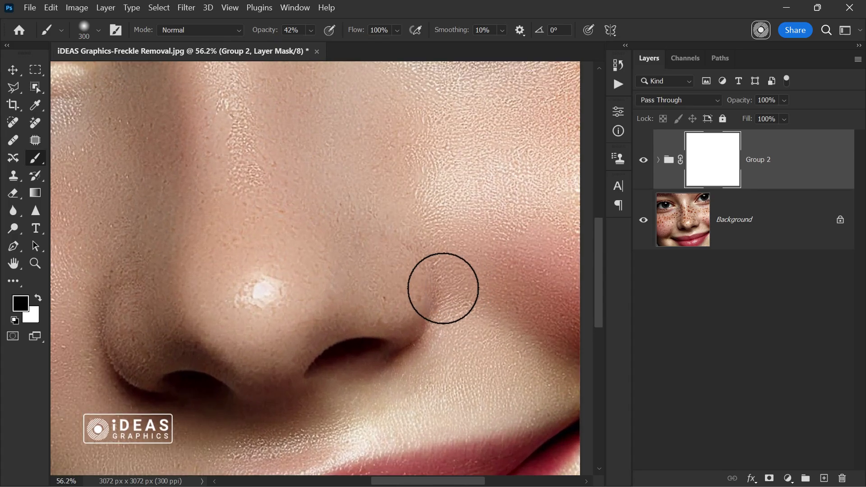
pyautogui.press('[')
pyautogui.press('[')
pyautogui.press('[')
pyautogui.press('[')
pyautogui.press('[')
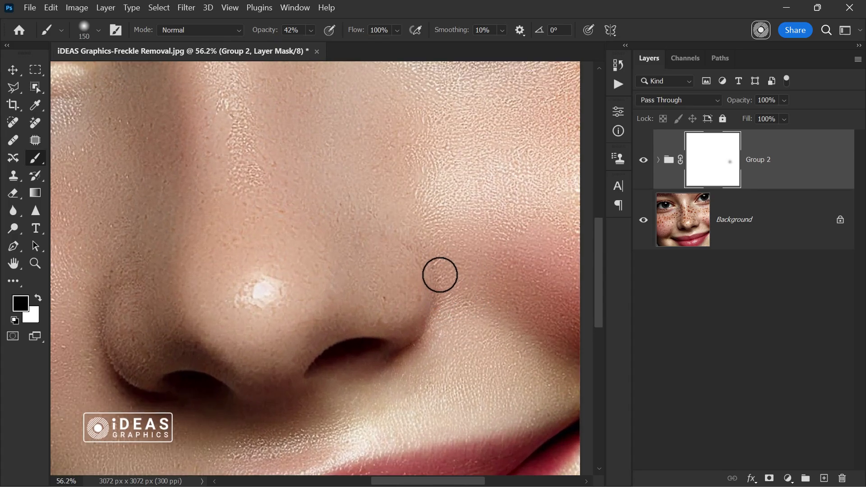
pyautogui.moveTo(439, 302)
pyautogui.mouseDown()
pyautogui.moveTo(431, 258)
pyautogui.moveTo(433, 318)
pyautogui.moveTo(440, 280)
pyautogui.mouseUp()
pyautogui.scroll(-5, 423, 321)
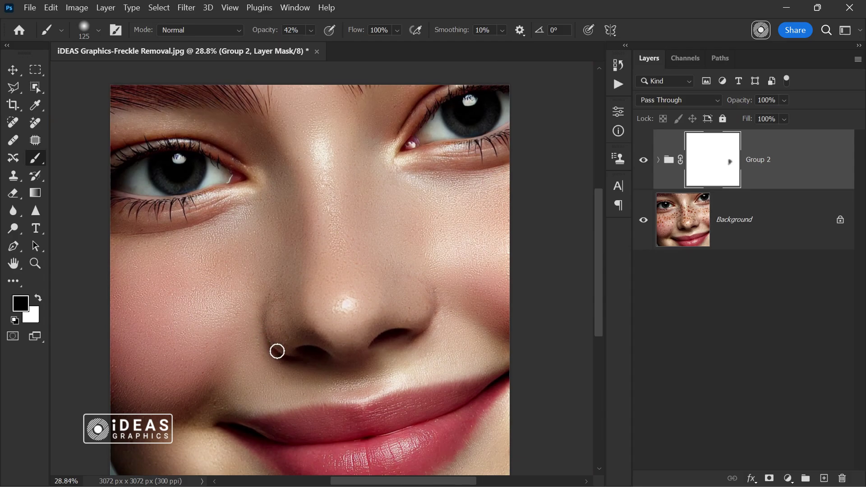
pyautogui.moveTo(276, 351)
pyautogui.mouseDown()
pyautogui.moveTo(284, 358)
pyautogui.moveTo(269, 311)
pyautogui.moveTo(266, 330)
pyautogui.mouseUp()
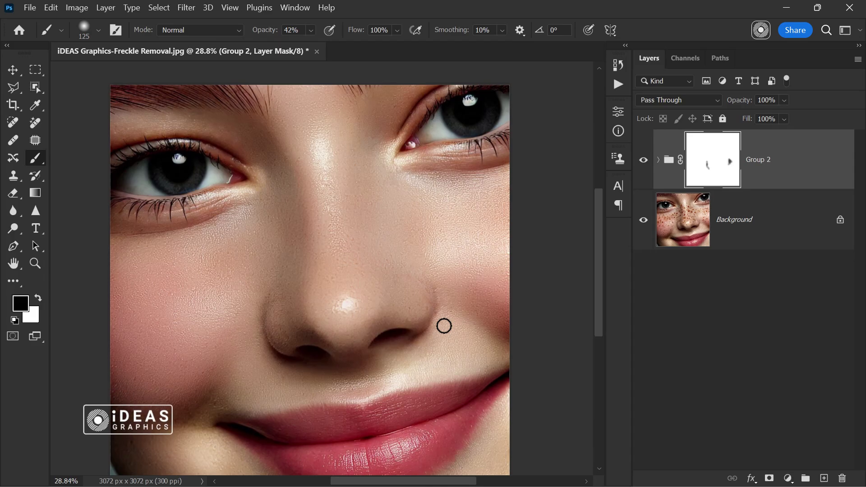
# - Fit the portrait in view and toggle the masked group's visibility to compare the final retouch with the freckled original
pyautogui.hotkey('ctrl', '0')
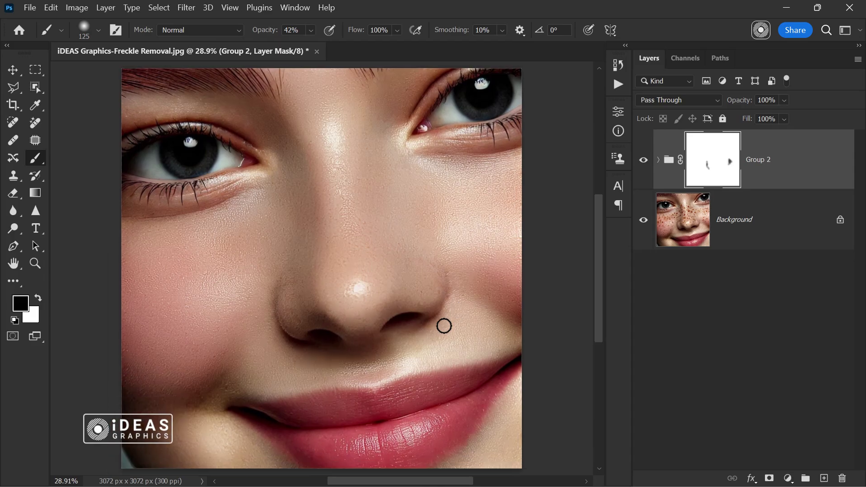
pyautogui.click(641, 167)
pyautogui.click(643, 167)
pyautogui.click(643, 167)
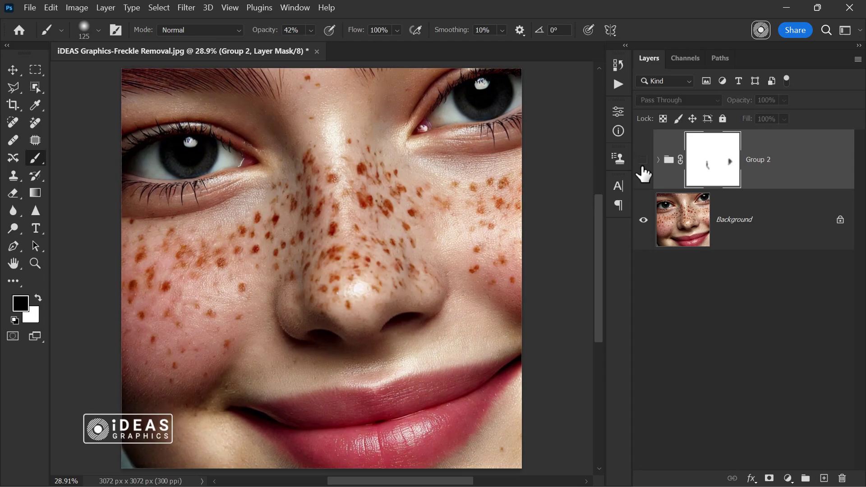
pyautogui.click(643, 167)
pyautogui.click(644, 167)
pyautogui.click(644, 167)
pyautogui.click(643, 168)
pyautogui.click(643, 168)
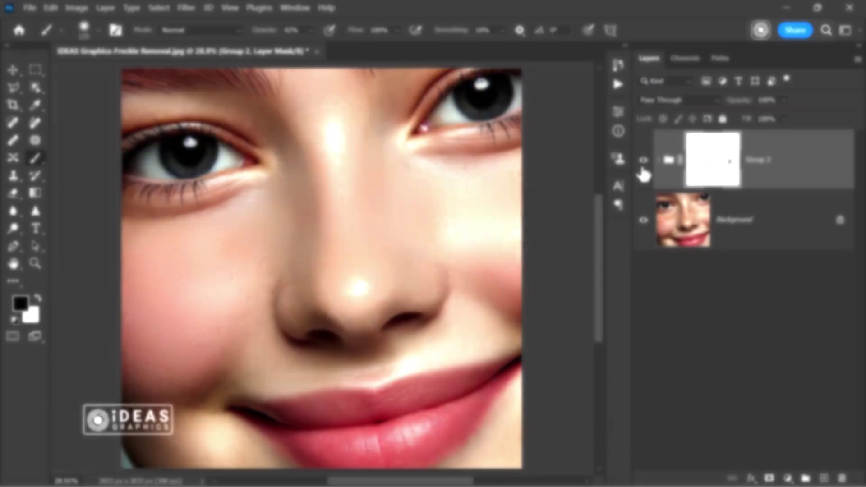